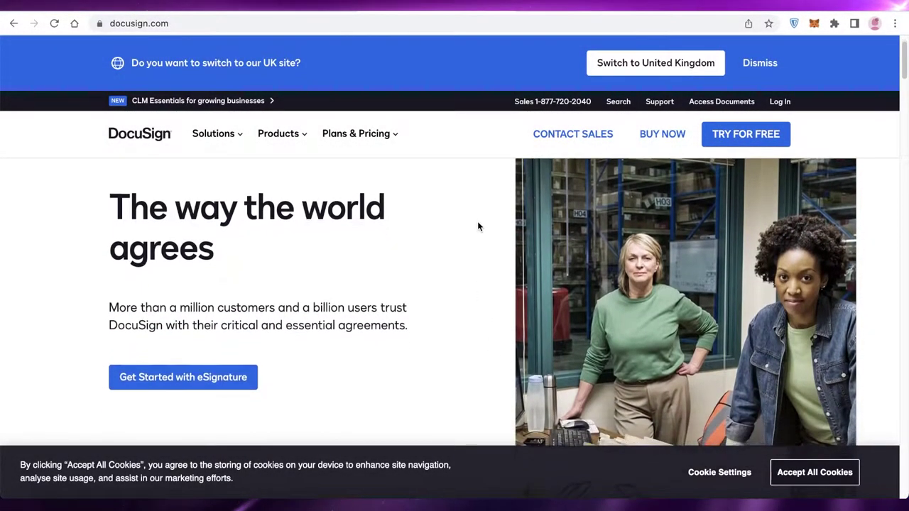
- Scroll up and down through the DocuSign homepage to look over its content
scroll(410, 135, down, 3)
scroll(436, 225, down, 2)
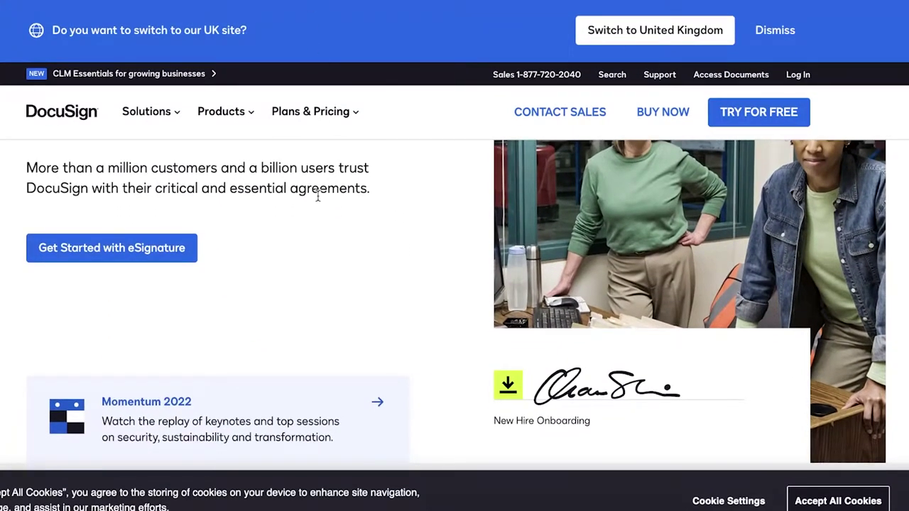
scroll(319, 201, down, 5)
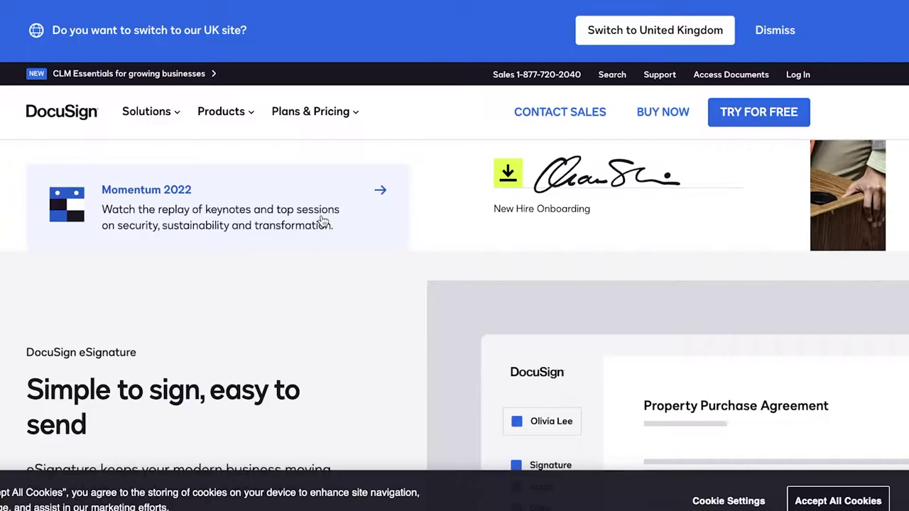
scroll(319, 220, down, 4)
scroll(321, 219, up, 8)
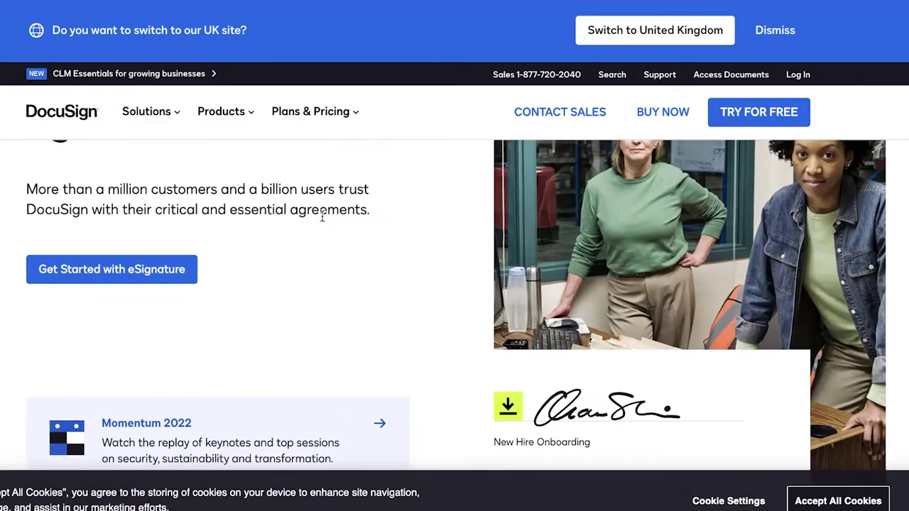
scroll(322, 216, up, 4)
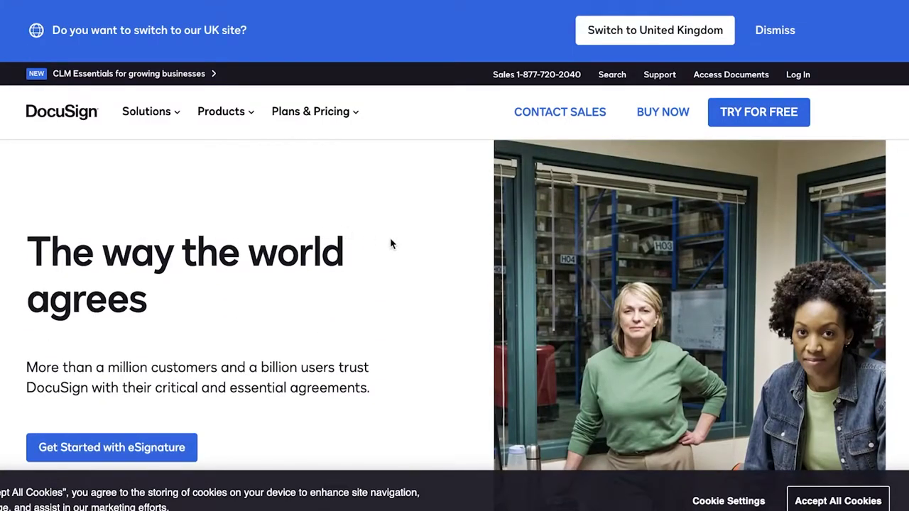
scroll(390, 243, down, 10)
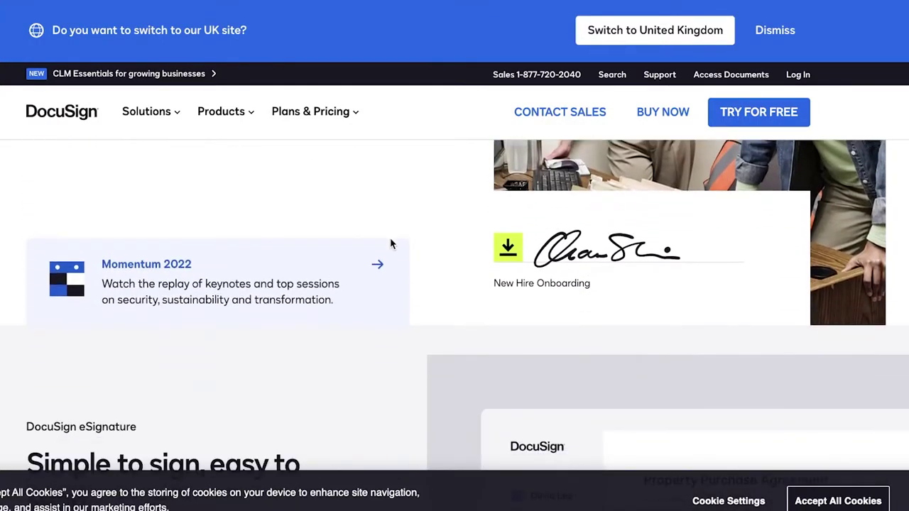
scroll(391, 249, down, 6)
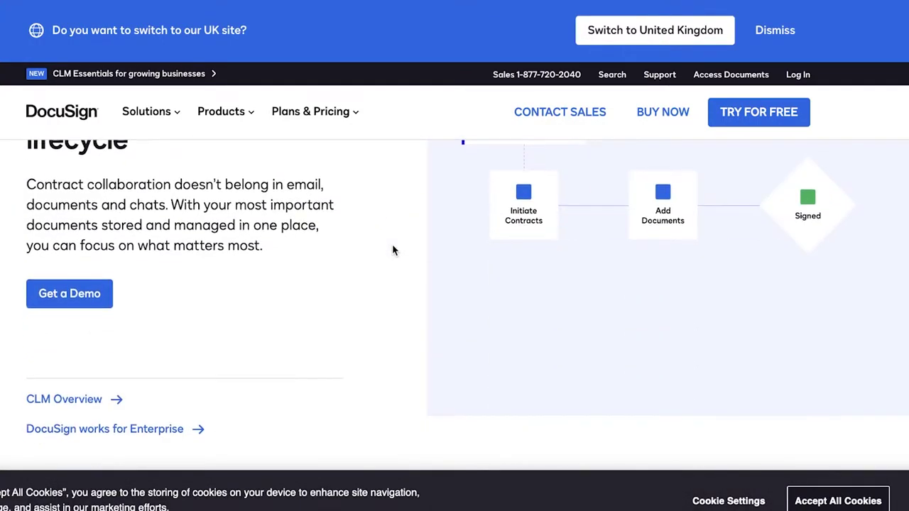
scroll(392, 250, up, 1)
scroll(393, 250, up, 3)
scroll(396, 254, down, 9)
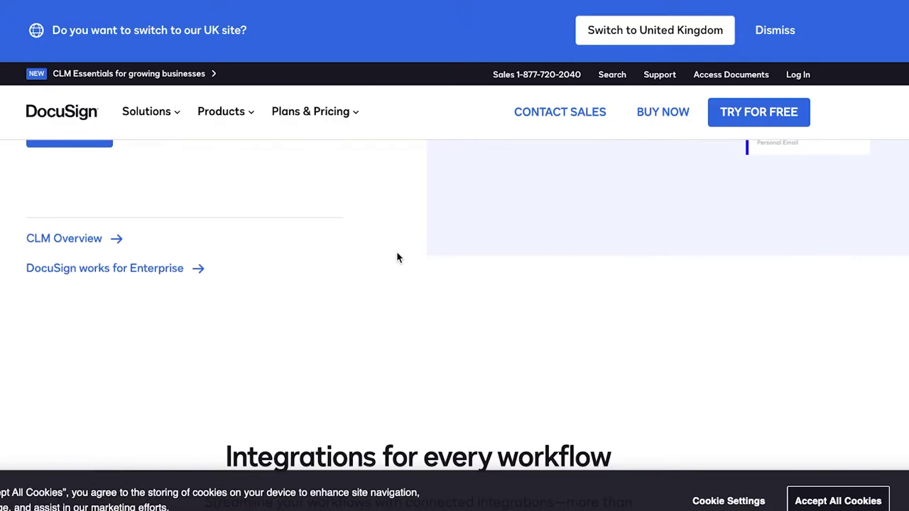
scroll(393, 268, down, 3)
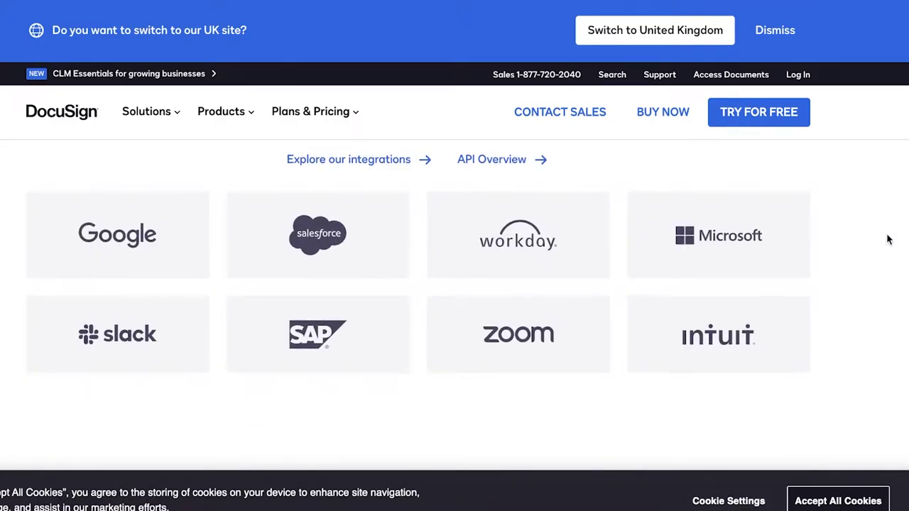
scroll(888, 241, down, 5)
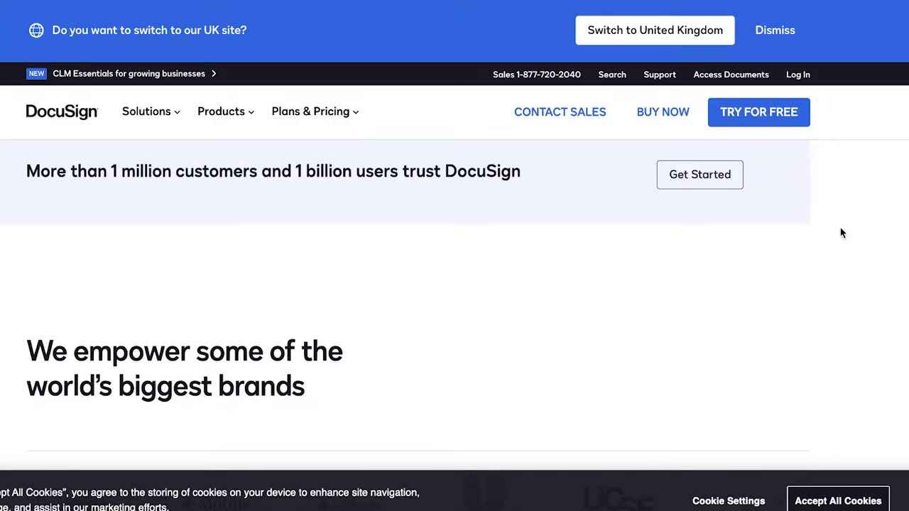
scroll(840, 228, down, 5)
scroll(840, 234, up, 8)
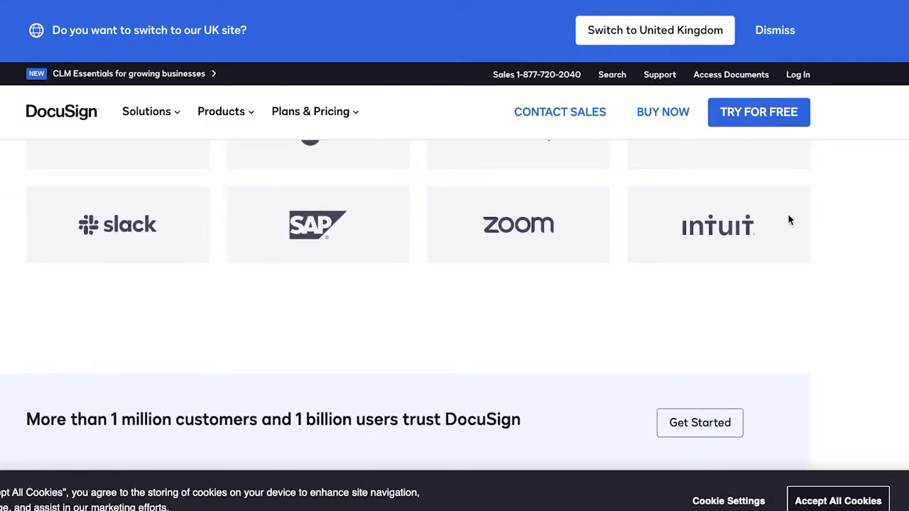
scroll(787, 217, up, 10)
scroll(794, 248, up, 8)
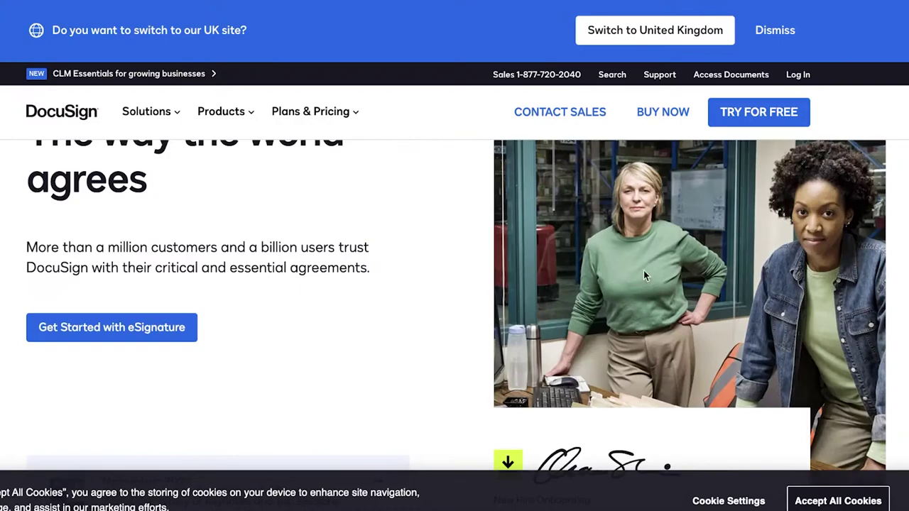
scroll(355, 277, down, 3)
- Dismiss the banner suggesting a switch to the UK site
scroll(328, 289, up, 2)
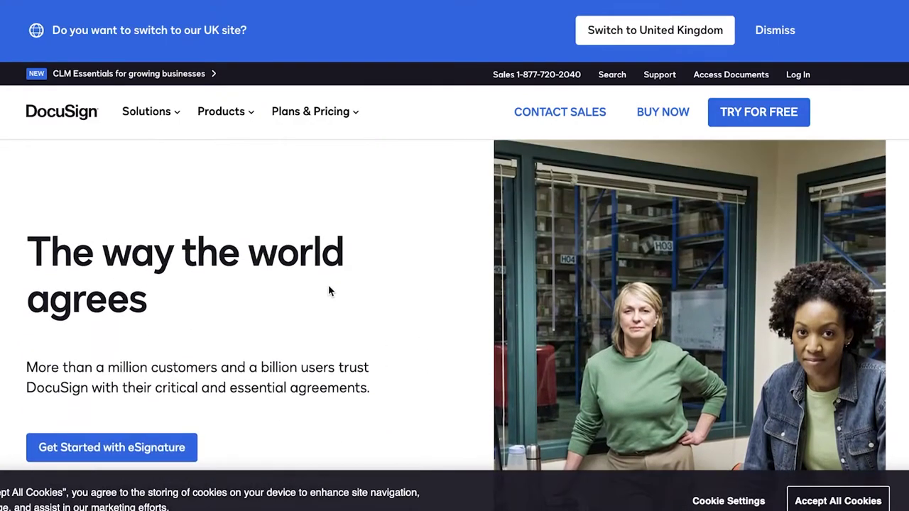
scroll(889, 88, down, 3)
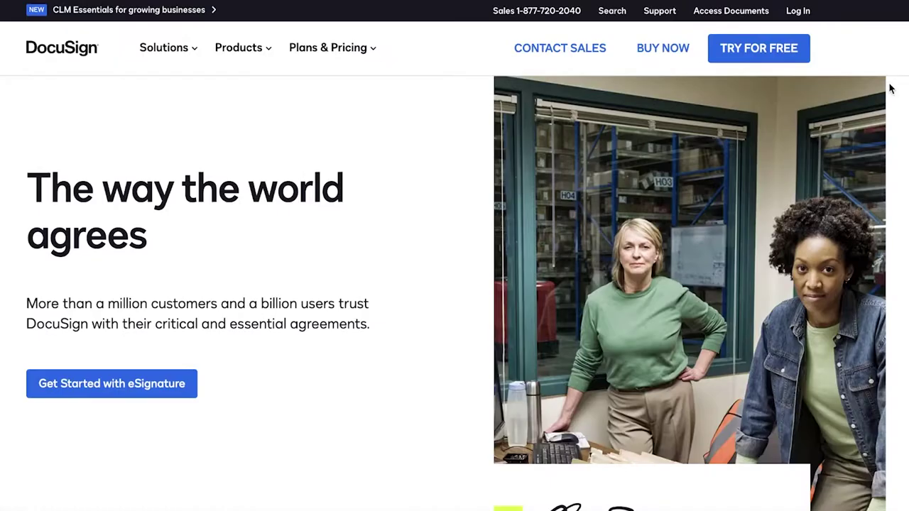
click(777, 31)
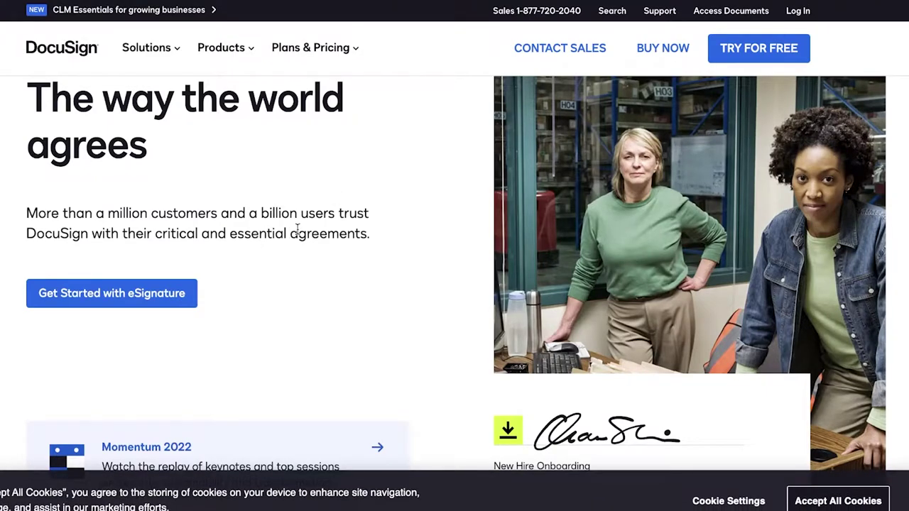
- Begin the 30-day free-trial sign-up and enter a first name in the form
click(786, 51)
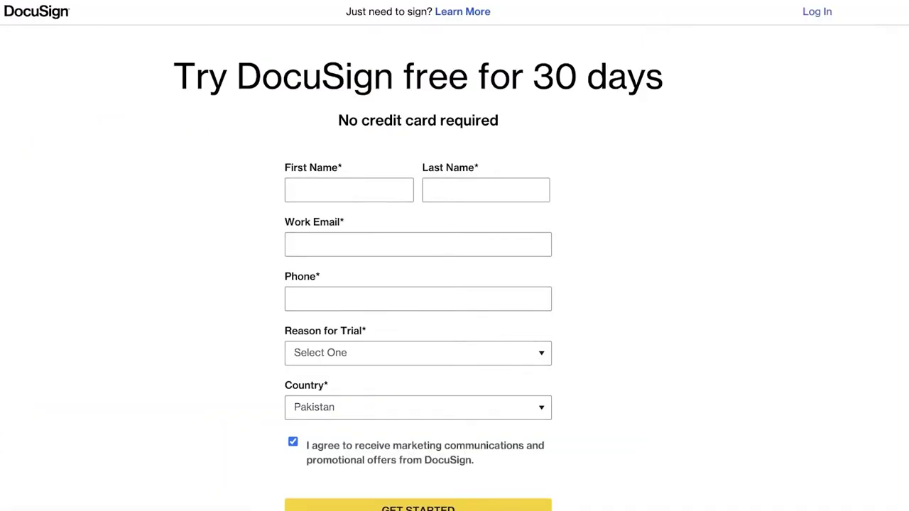
click(323, 186)
text(Jan)
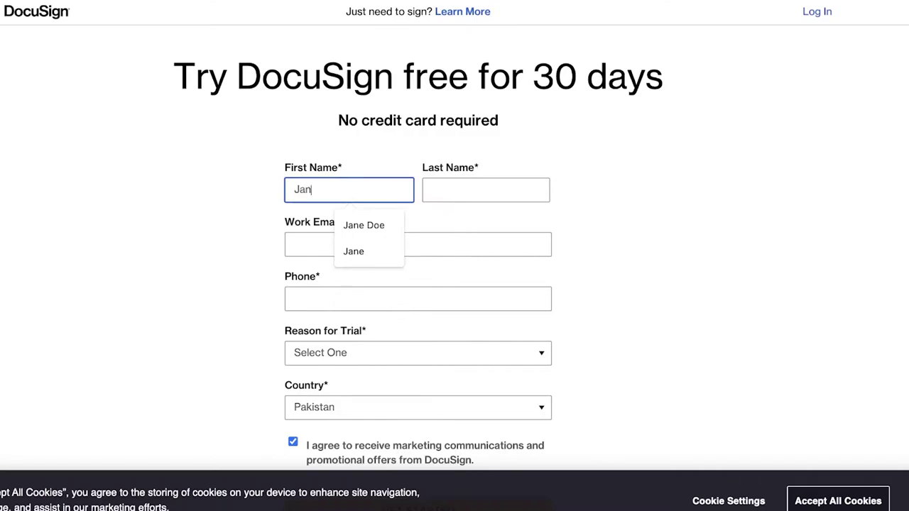
scroll(622, 177, down, 2)
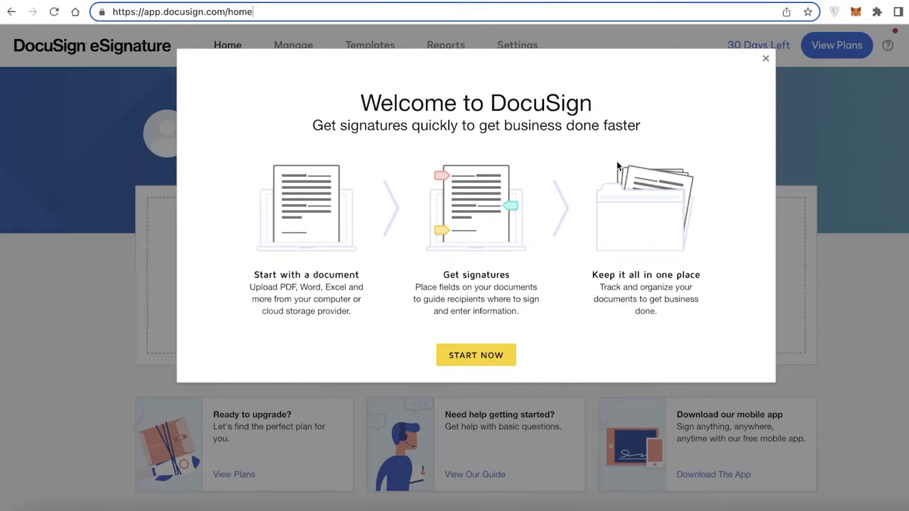
- Close the Welcome to DocuSign overlay and open the Create Your Signature dialog
click(782, 53)
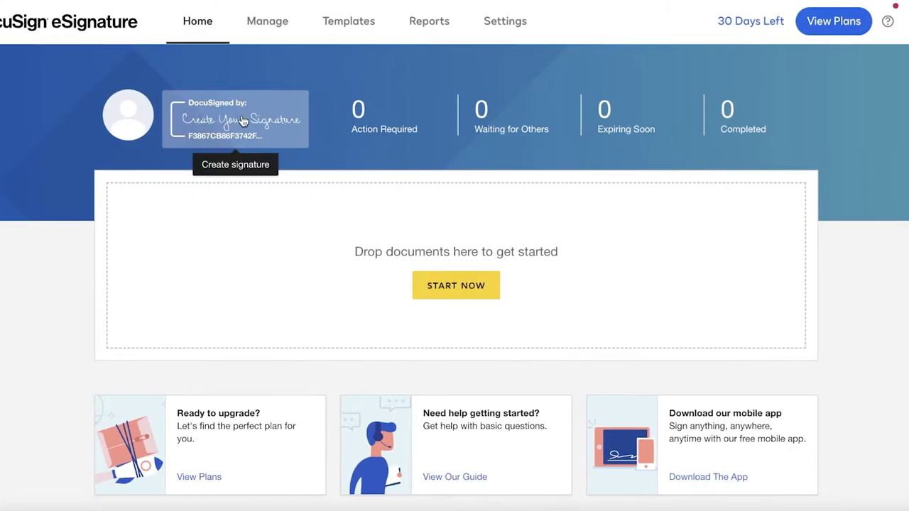
click(242, 108)
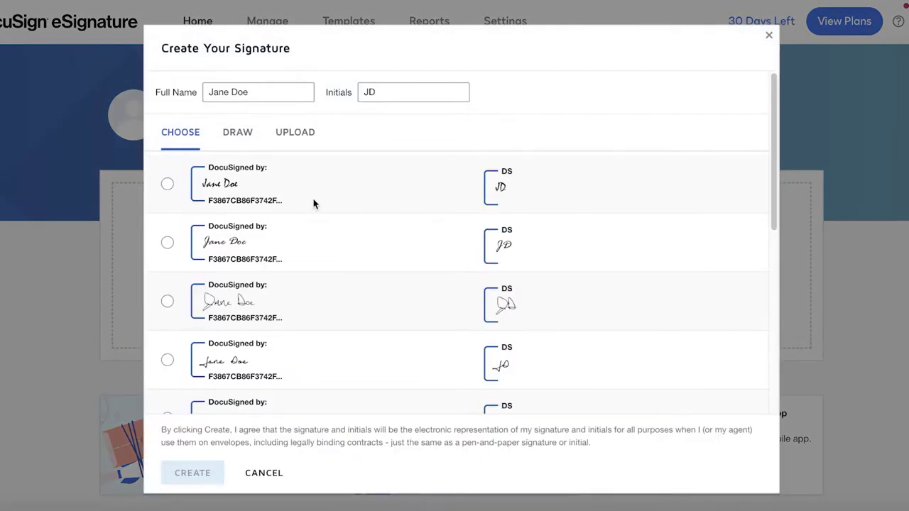
scroll(309, 199, down, 3)
scroll(270, 192, up, 3)
scroll(439, 157, down, 1)
scroll(218, 84, up, 1)
triple_click(262, 92)
click(310, 89)
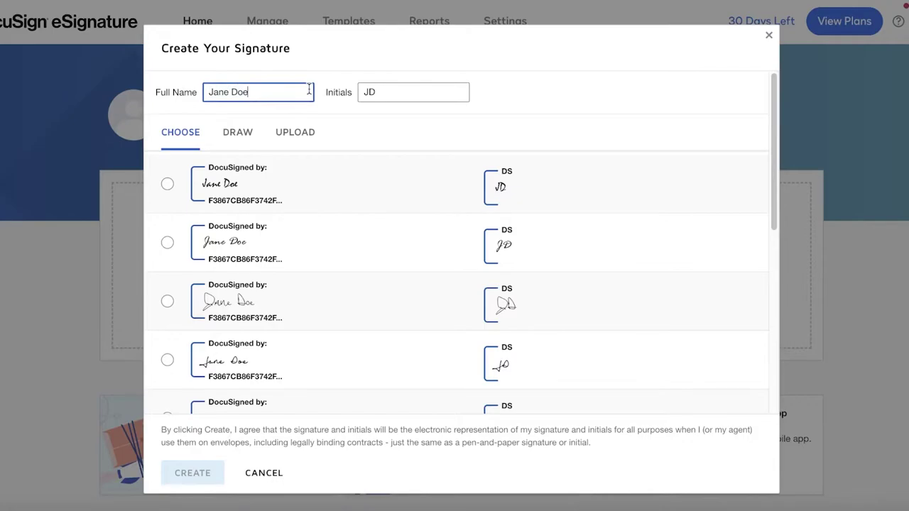
click(402, 91)
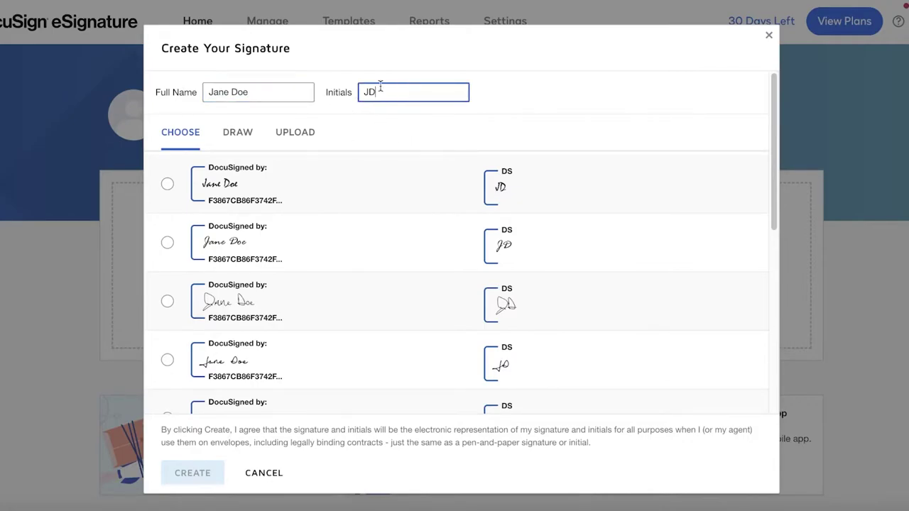
scroll(383, 105, down, 3)
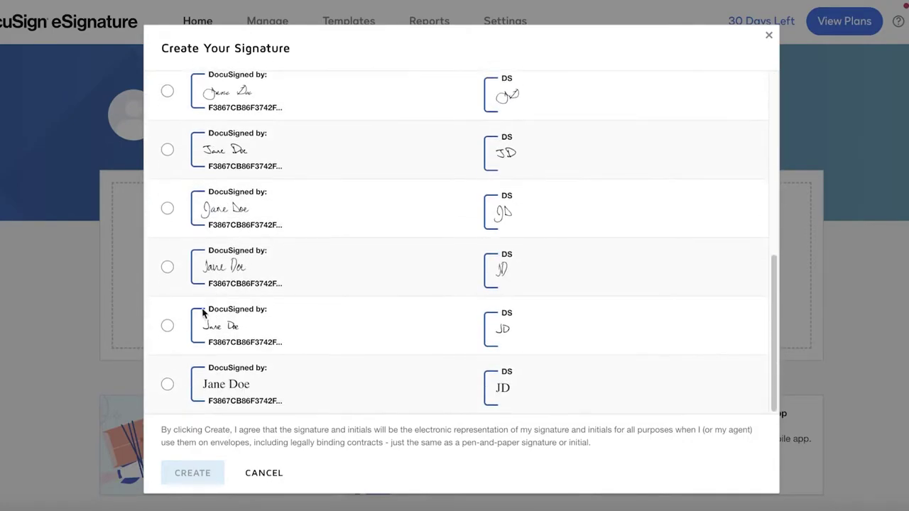
click(199, 206)
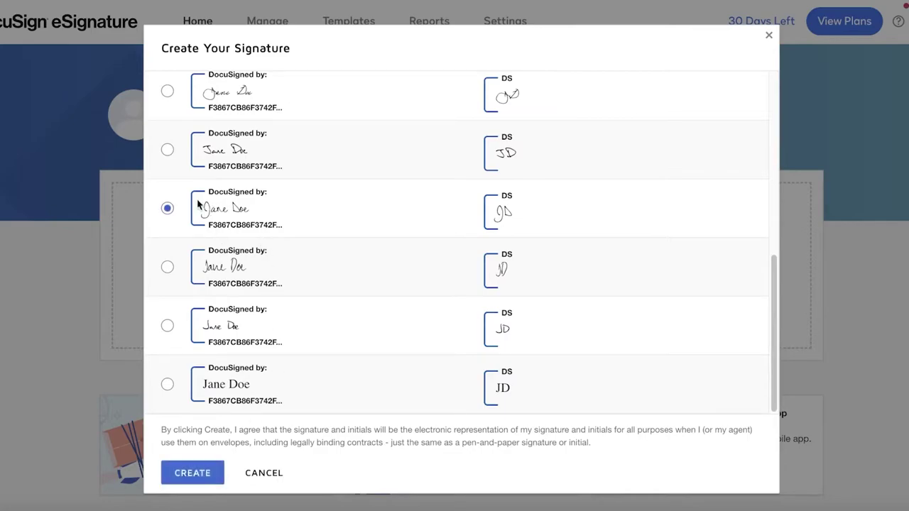
scroll(183, 183, up, 2)
click(184, 162)
scroll(515, 227, up, 2)
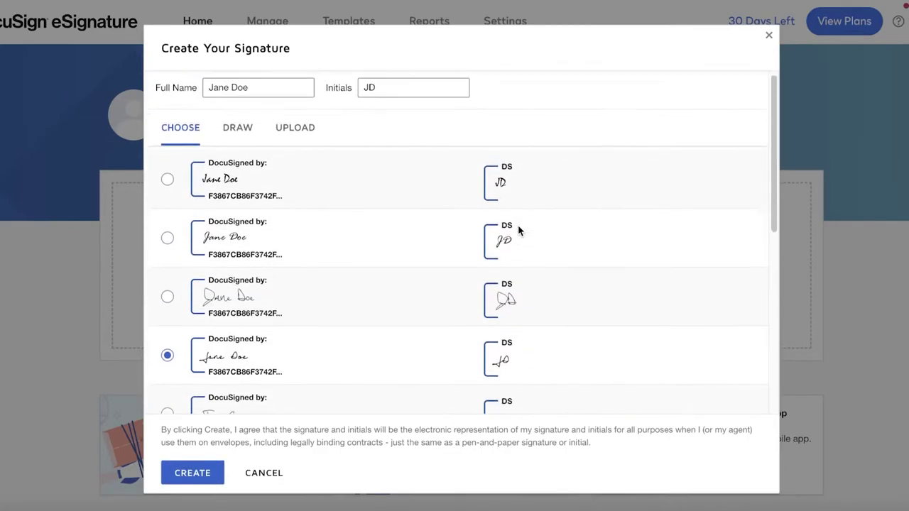
scroll(515, 227, down, 5)
click(178, 481)
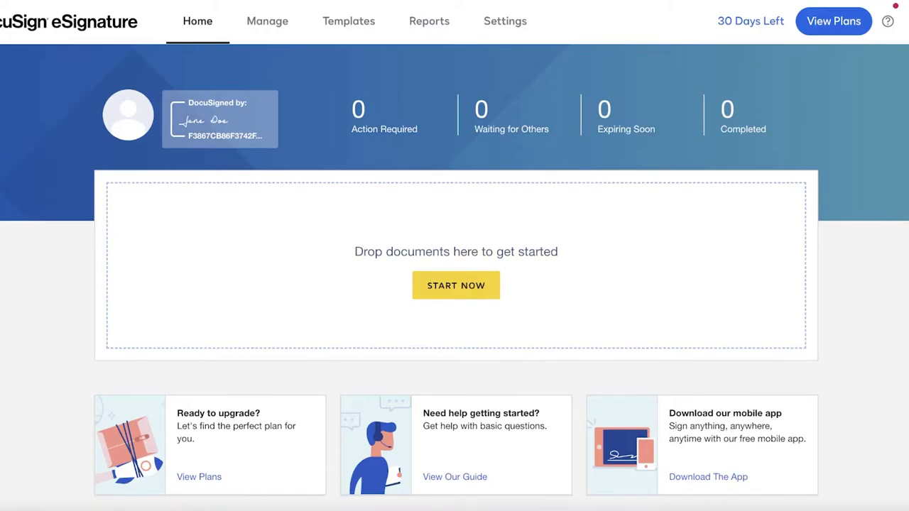
scroll(212, 83, down, 4)
- Switch the signature card to the Draw tab, sketch a first signature, then clear it
scroll(213, 85, up, 4)
click(220, 105)
scroll(316, 209, down, 5)
scroll(317, 208, up, 5)
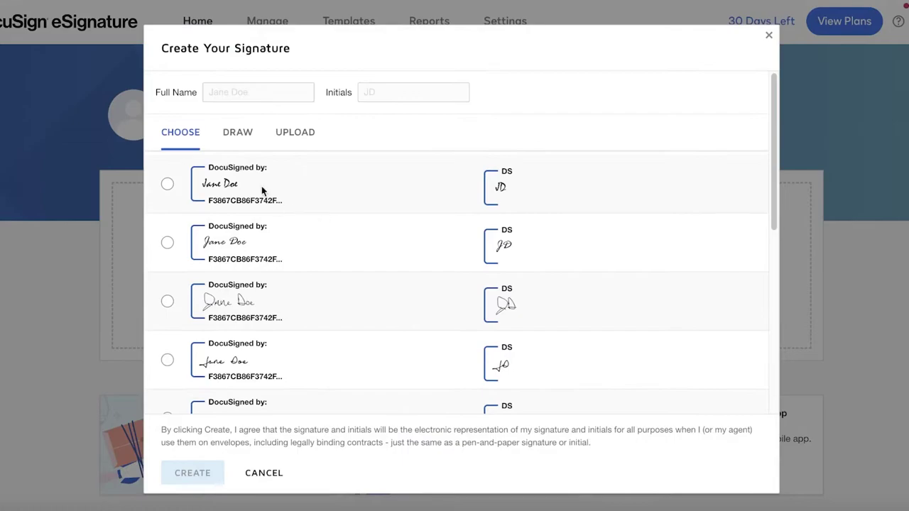
click(245, 137)
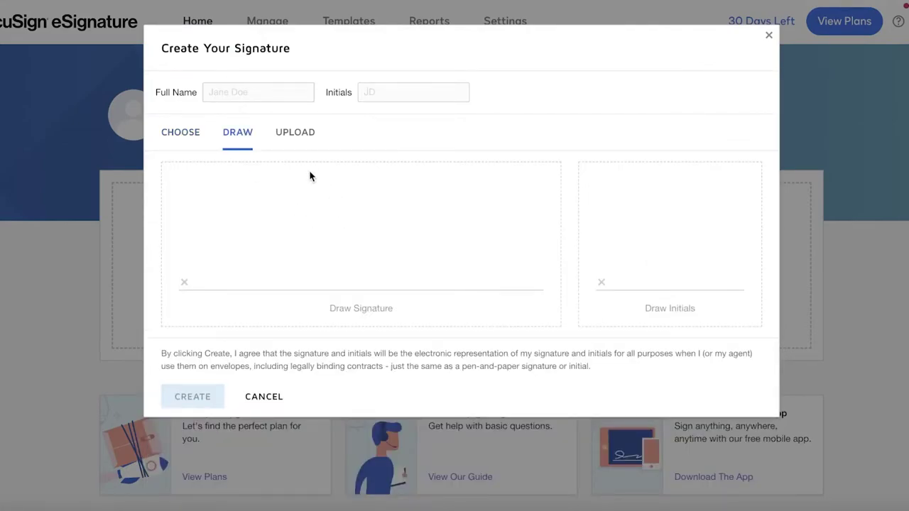
mouse_move(239, 189)
mouse_down()
mouse_move(170, 245)
mouse_move(188, 255)
mouse_move(240, 257)
mouse_move(321, 240)
mouse_up()
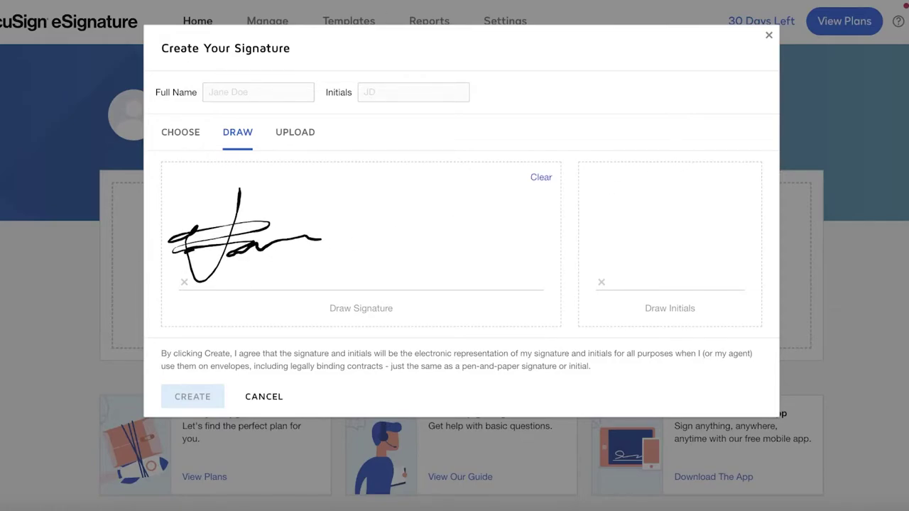
click(541, 177)
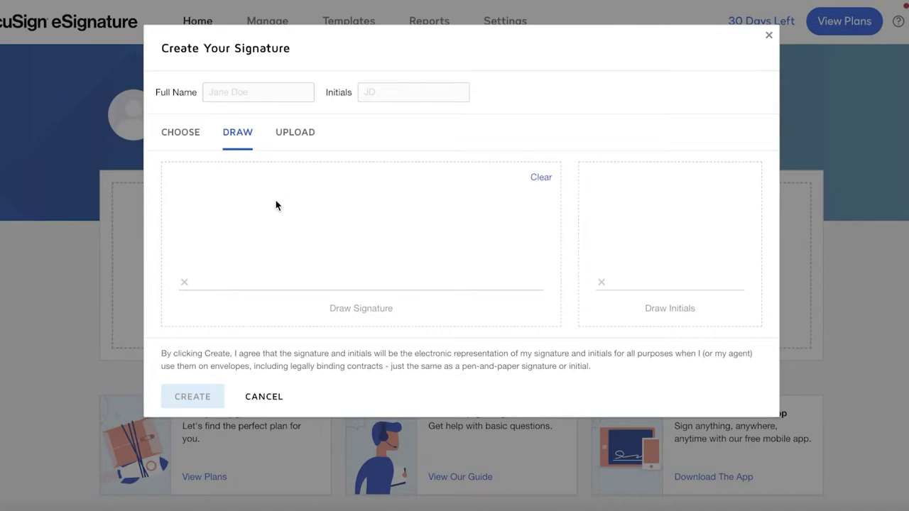
- Make several more freehand signature attempts, clearing each one
drag(276, 183, 235, 250)
click(540, 177)
drag(260, 201, 244, 253)
click(536, 178)
mouse_move(256, 197)
mouse_down()
mouse_move(194, 278)
mouse_move(232, 287)
mouse_move(448, 255)
mouse_up()
click(538, 177)
mouse_move(266, 222)
mouse_down()
mouse_move(213, 250)
mouse_move(227, 276)
mouse_move(350, 248)
mouse_up()
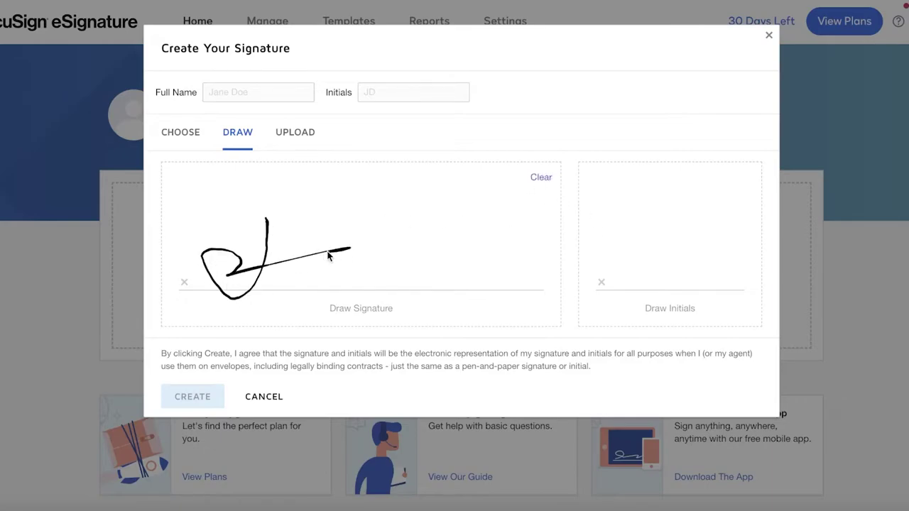
click(544, 179)
- Look at the Upload option, return to Draw, and try more J-shaped signatures
click(302, 138)
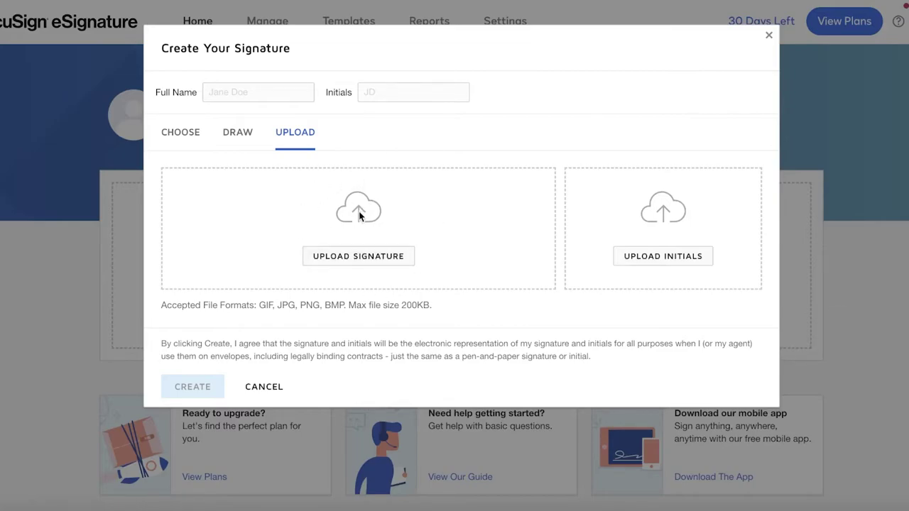
click(242, 132)
drag(275, 194, 230, 272)
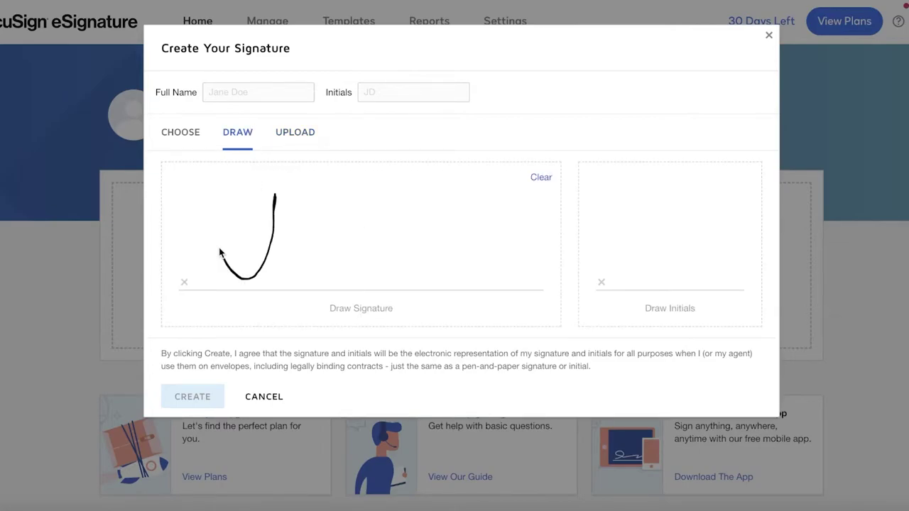
drag(167, 226, 387, 199)
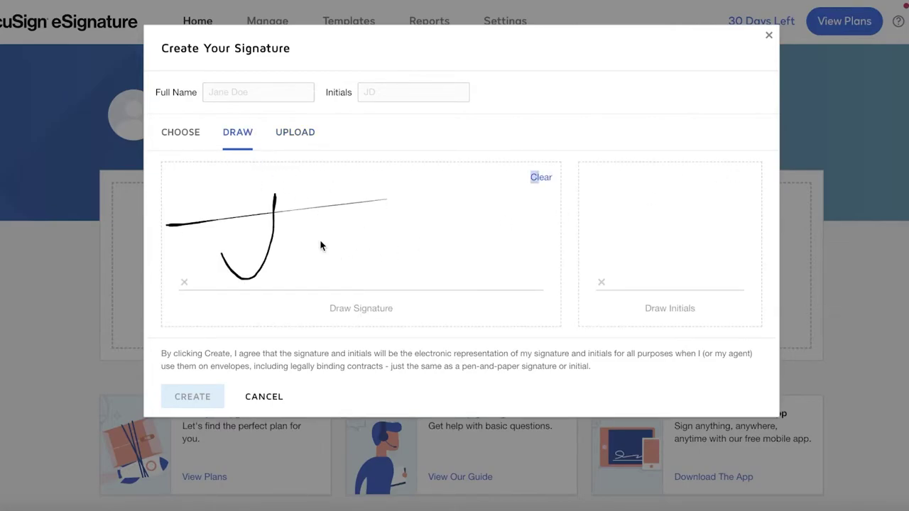
click(546, 177)
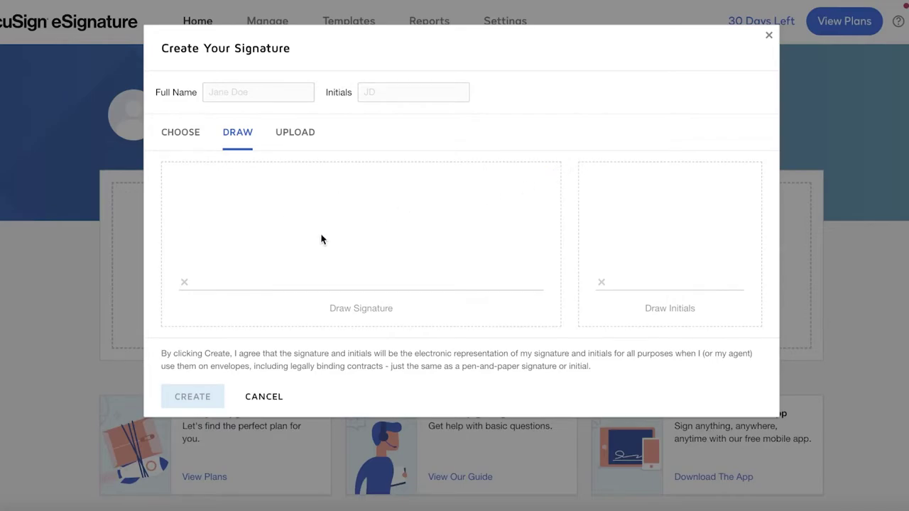
mouse_move(325, 208)
mouse_down()
mouse_move(308, 282)
mouse_move(262, 284)
mouse_up()
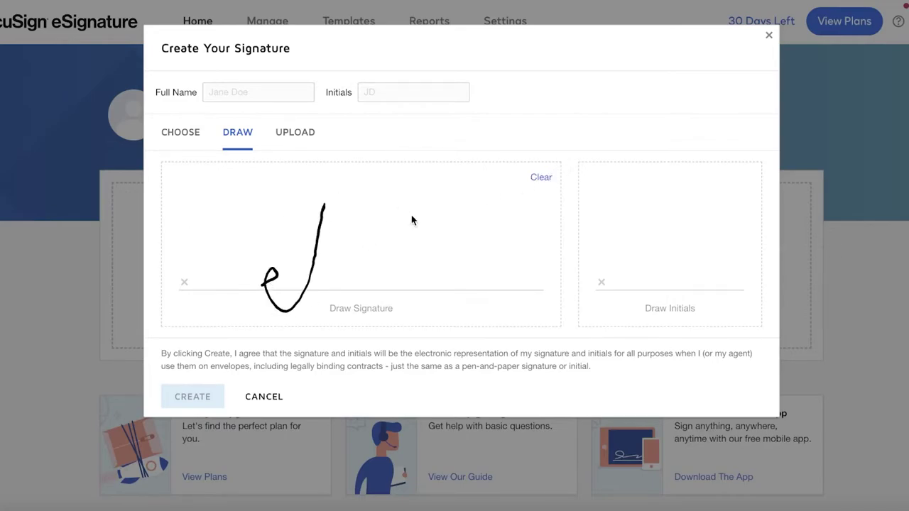
click(536, 181)
mouse_move(331, 234)
mouse_down()
mouse_move(310, 288)
mouse_move(309, 249)
mouse_move(460, 249)
mouse_up()
click(541, 178)
- Draw the final signature and the initials, and create them
drag(338, 284, 419, 267)
mouse_move(654, 220)
mouse_down()
mouse_move(641, 275)
mouse_move(671, 227)
mouse_move(645, 269)
mouse_up()
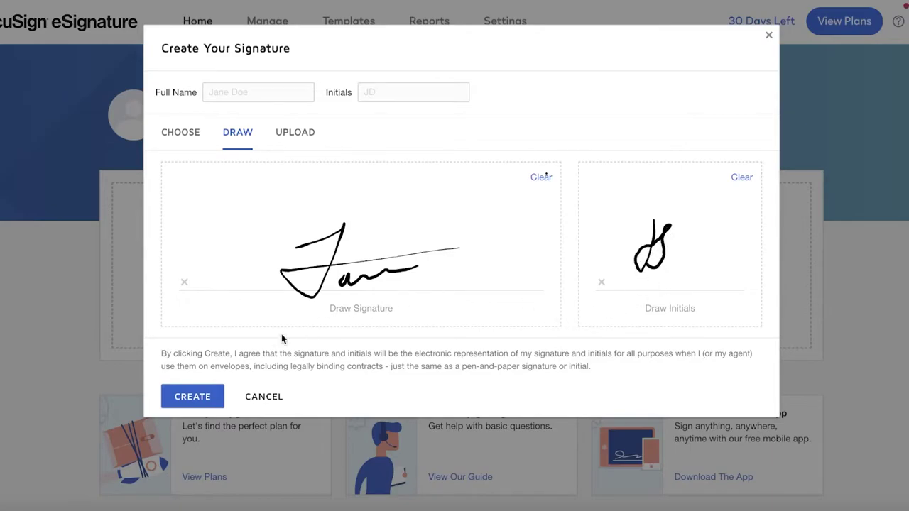
click(206, 402)
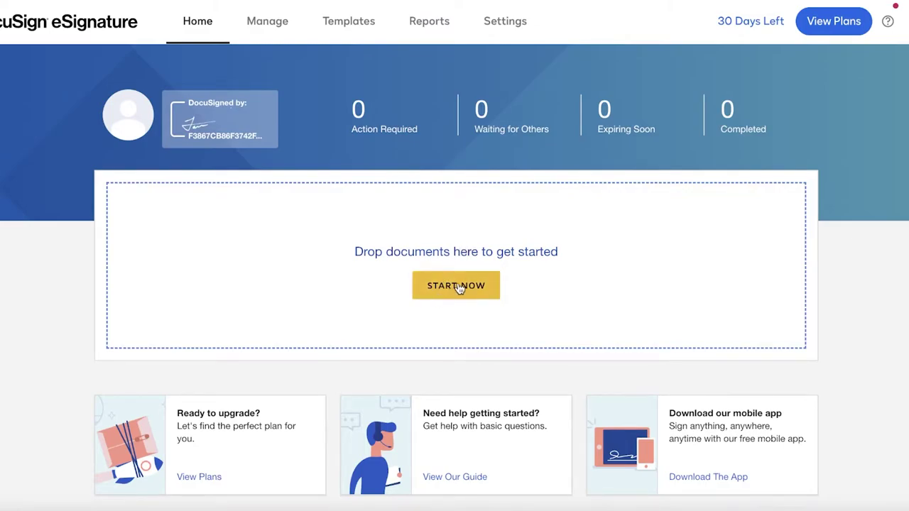
- Start a new envelope, cancel the desktop upload, and discard the unsaved envelope
click(509, 284)
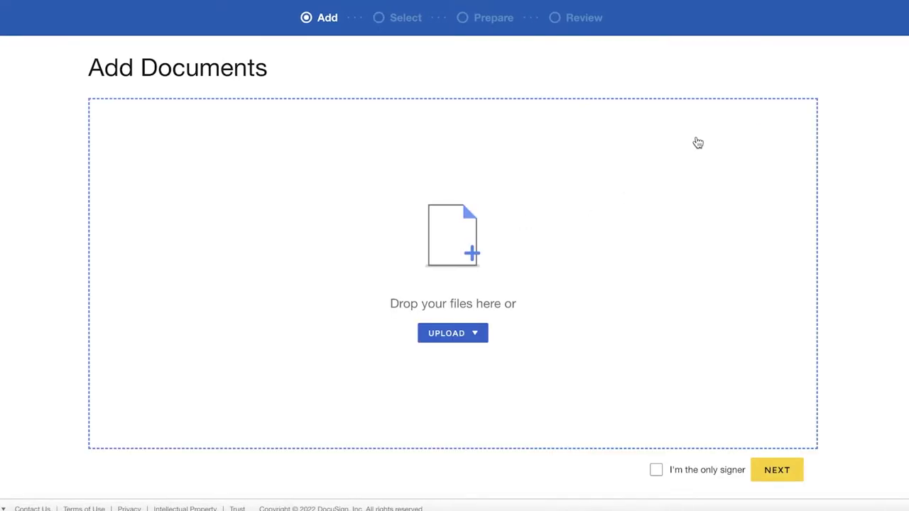
click(433, 333)
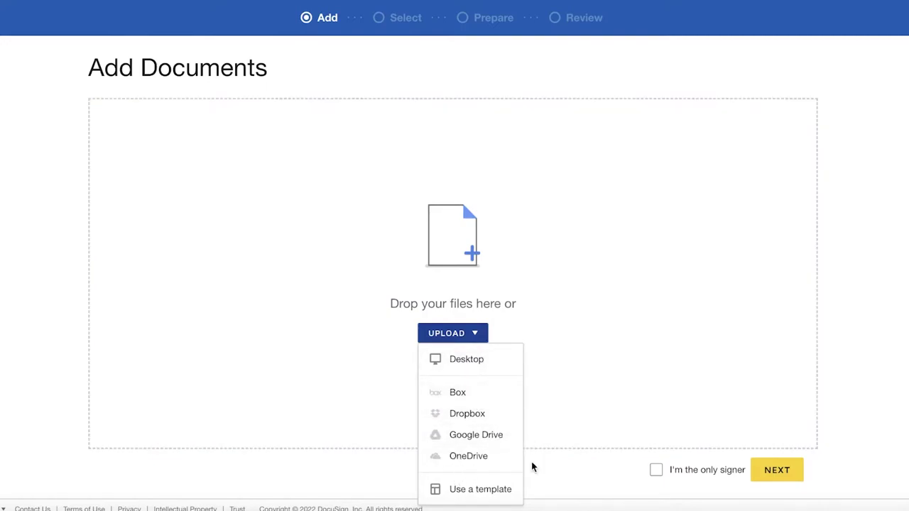
click(541, 256)
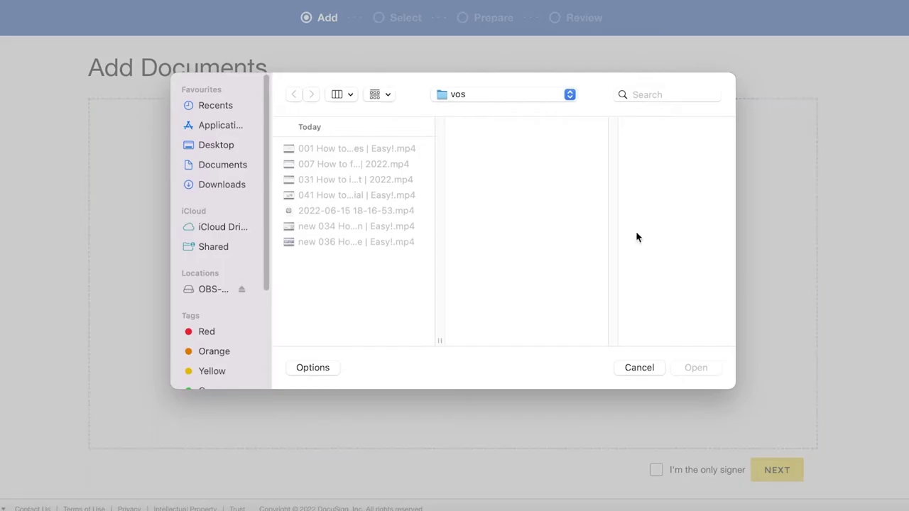
click(637, 375)
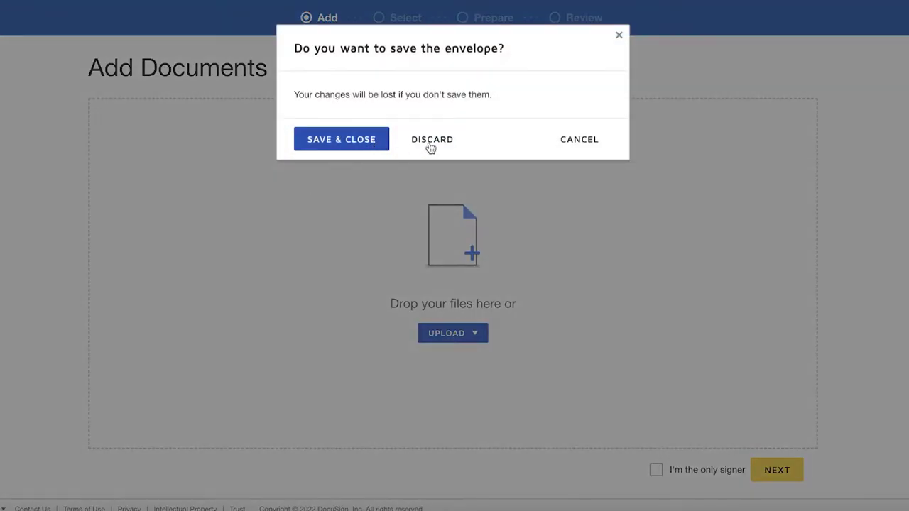
click(431, 147)
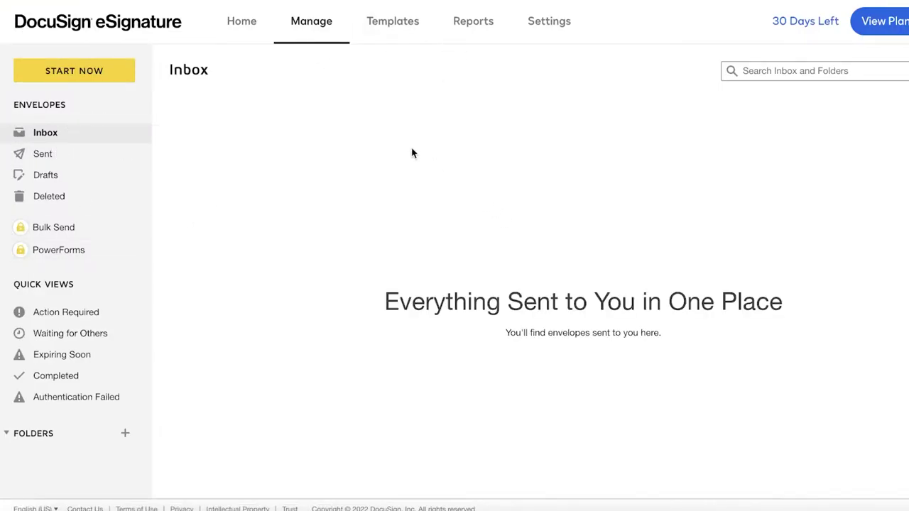
- Create a template with no document and save it as Untitled 6/15/2022 | 5:22:18 AM
click(405, 16)
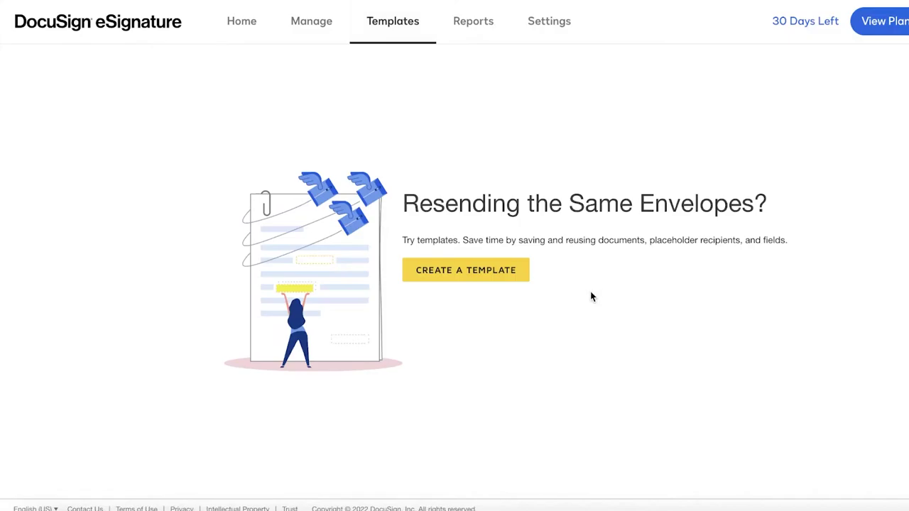
click(438, 270)
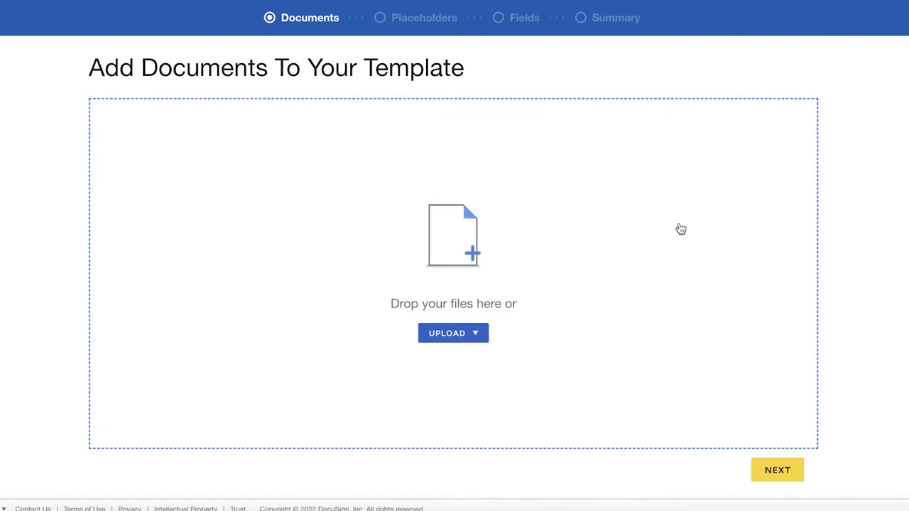
click(487, 338)
click(458, 359)
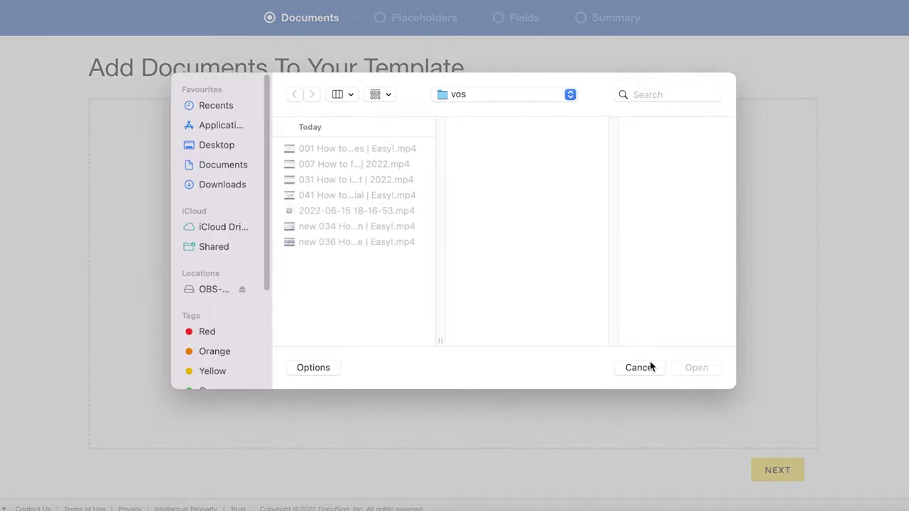
click(648, 366)
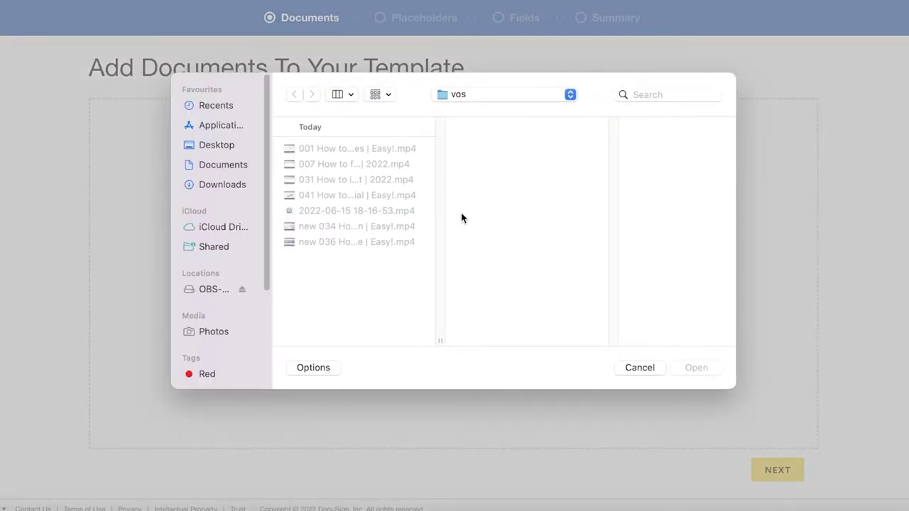
click(654, 375)
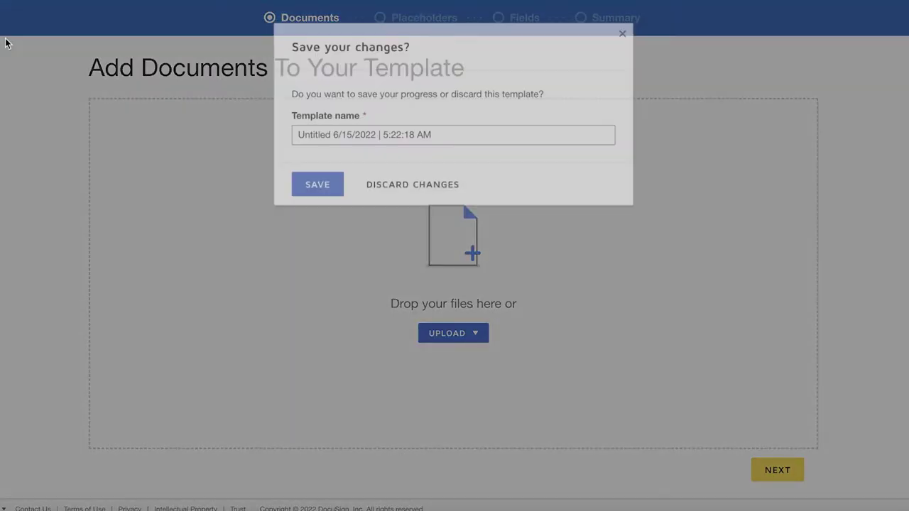
click(311, 194)
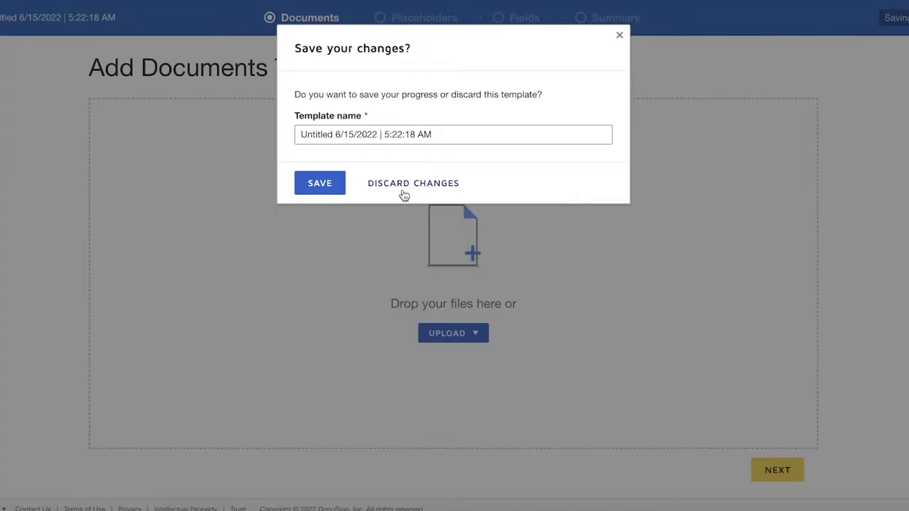
key(Return)
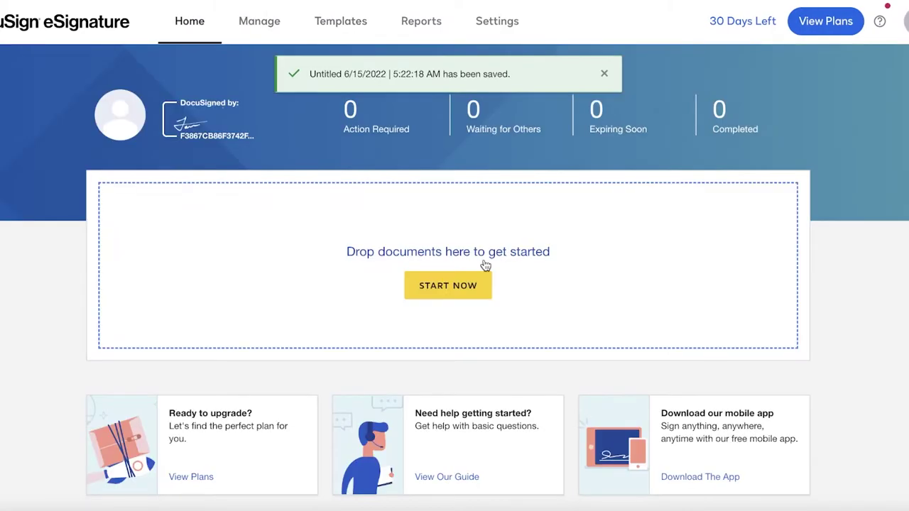
- Return to the Manage tab's empty Inbox after viewing the Reports overview
click(250, 23)
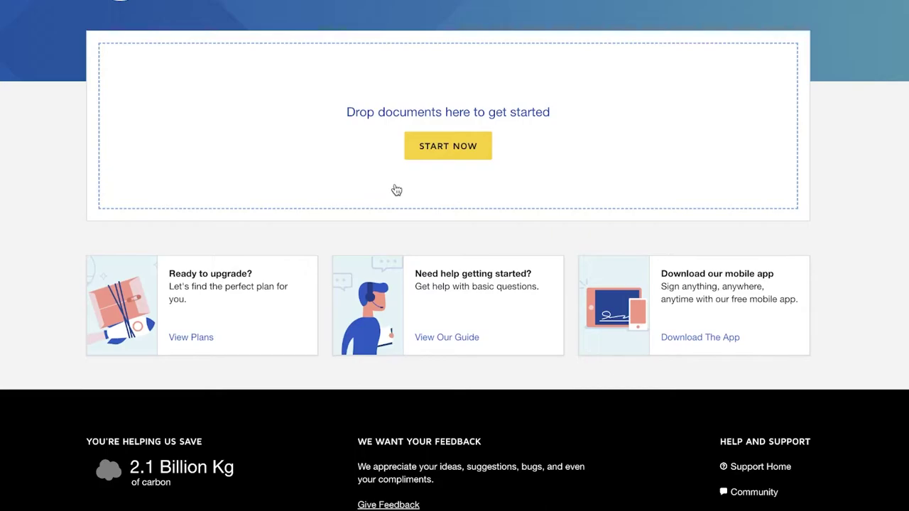
scroll(396, 189, up, 3)
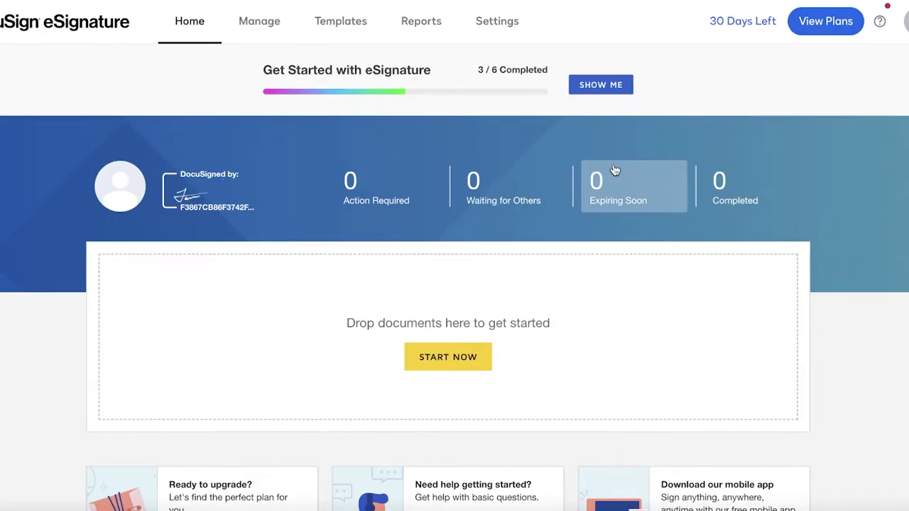
click(258, 23)
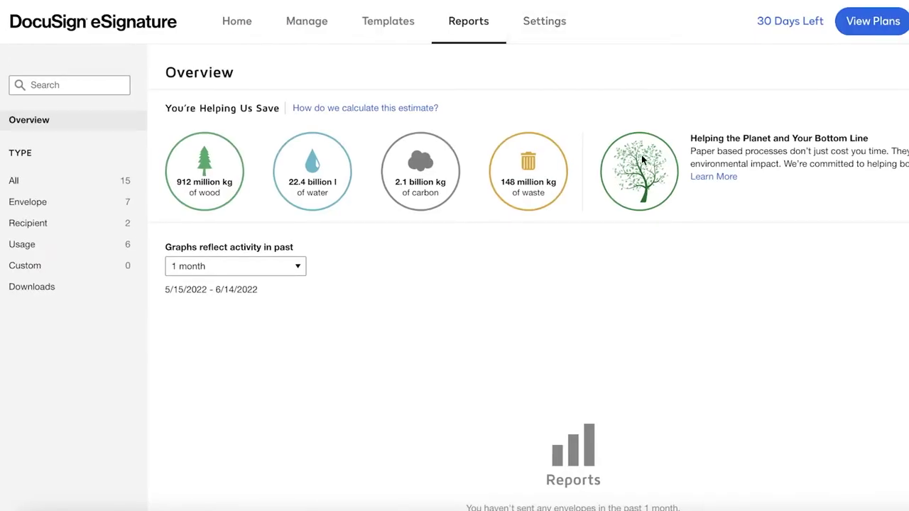
click(541, 23)
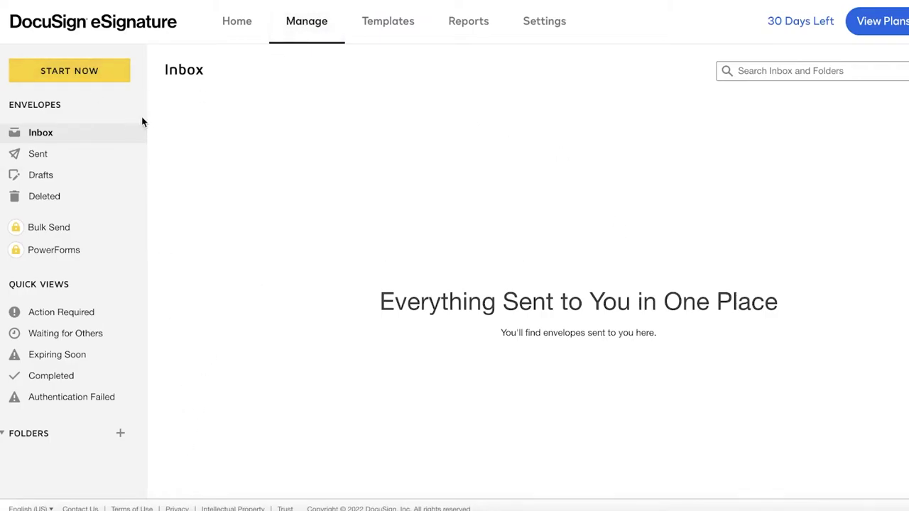
- Start a new envelope and upload fw9_001.jpeg from the Downloads folder
click(65, 77)
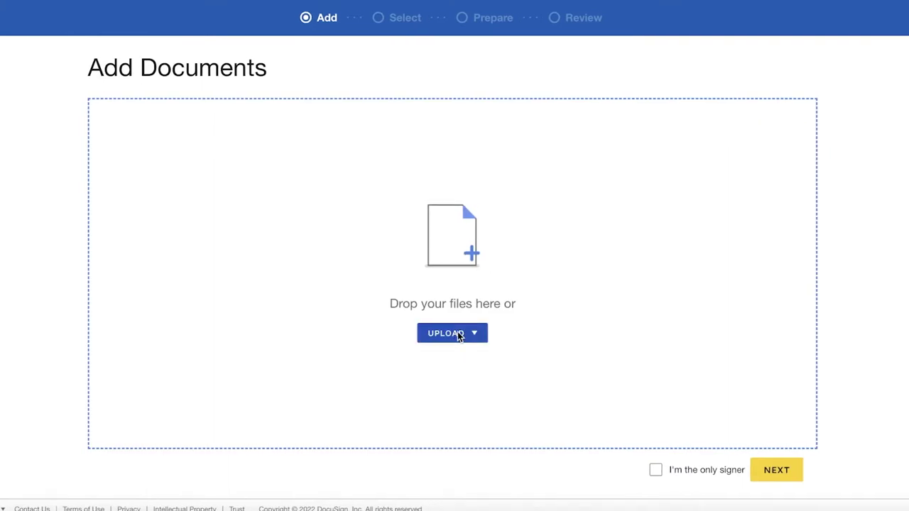
click(458, 336)
click(234, 183)
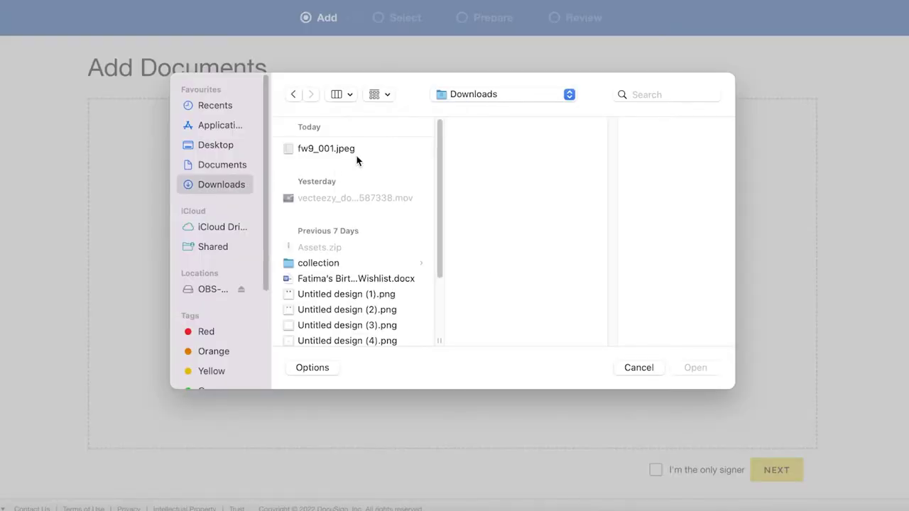
click(351, 150)
click(676, 359)
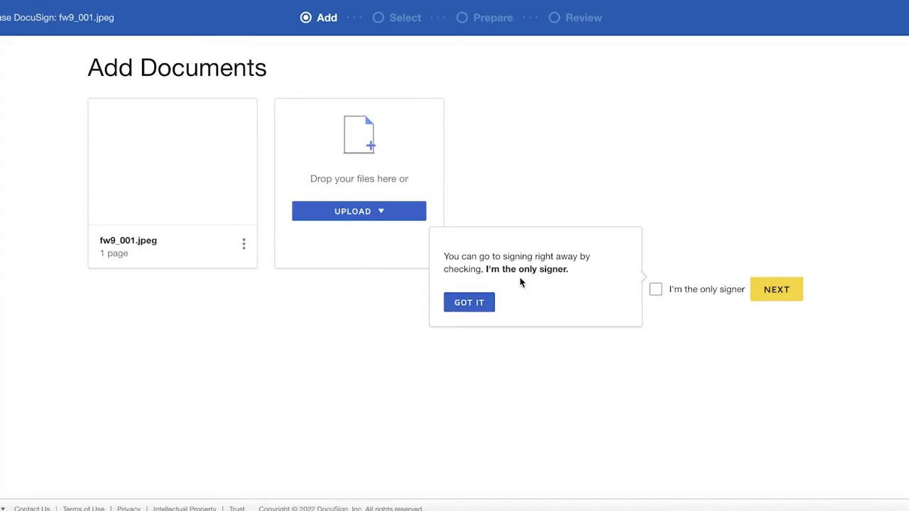
- Dismiss the tip, leave 'I'm the only signer' unchecked, and continue to recipients
click(453, 303)
click(678, 287)
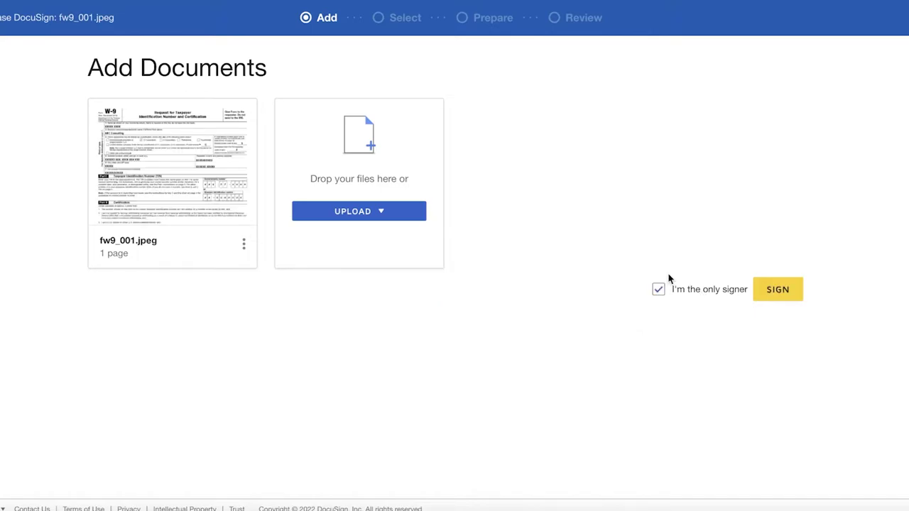
click(690, 290)
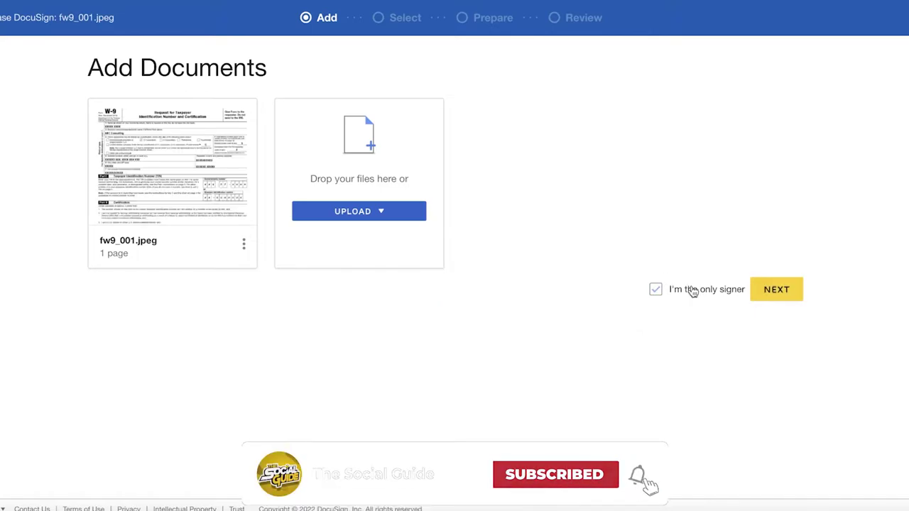
click(768, 289)
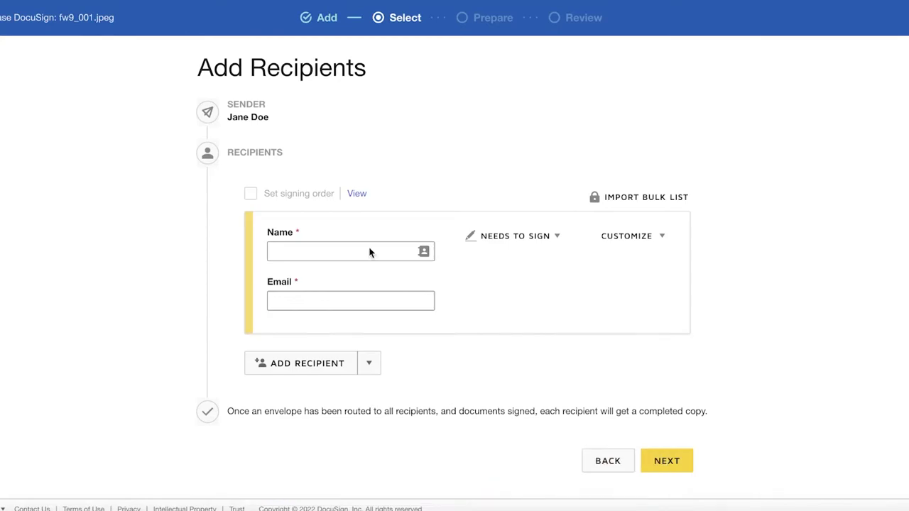
- Enter the first recipient's name and e-mail, then add a second recipient row
click(514, 236)
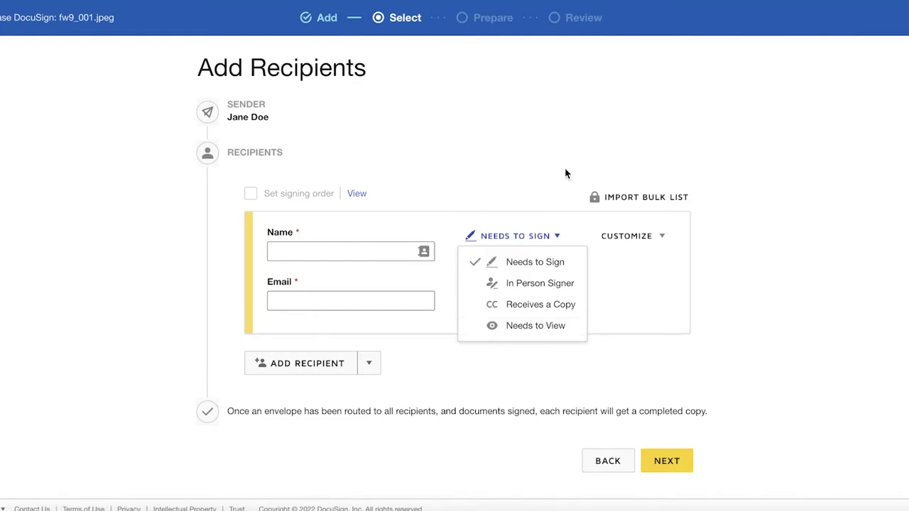
click(353, 256)
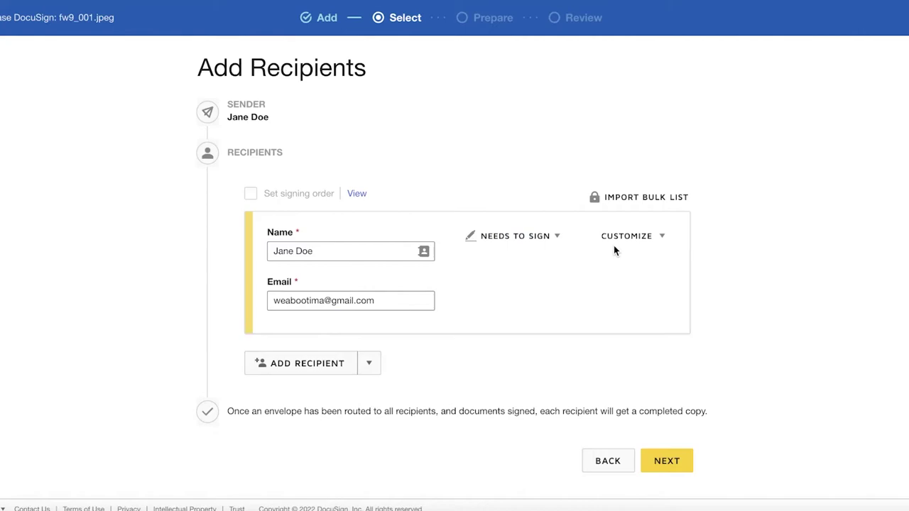
click(270, 375)
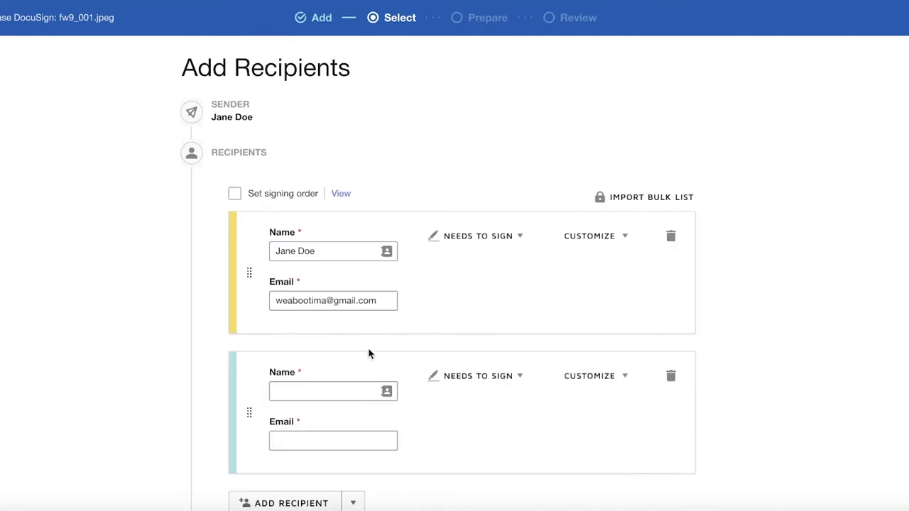
scroll(368, 353, down, 2)
- Enter the second recipient's name and e-mail, keeping the Needs to Sign role
click(353, 285)
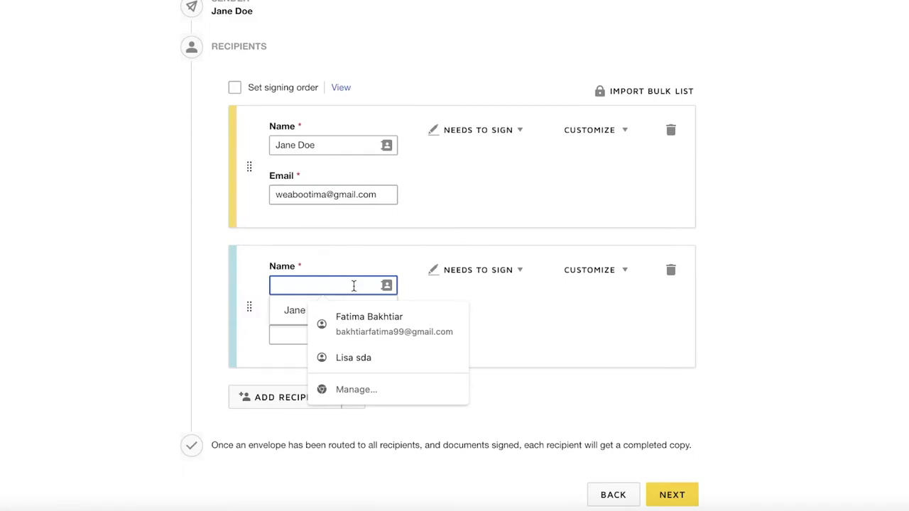
text(kaye)
click(497, 276)
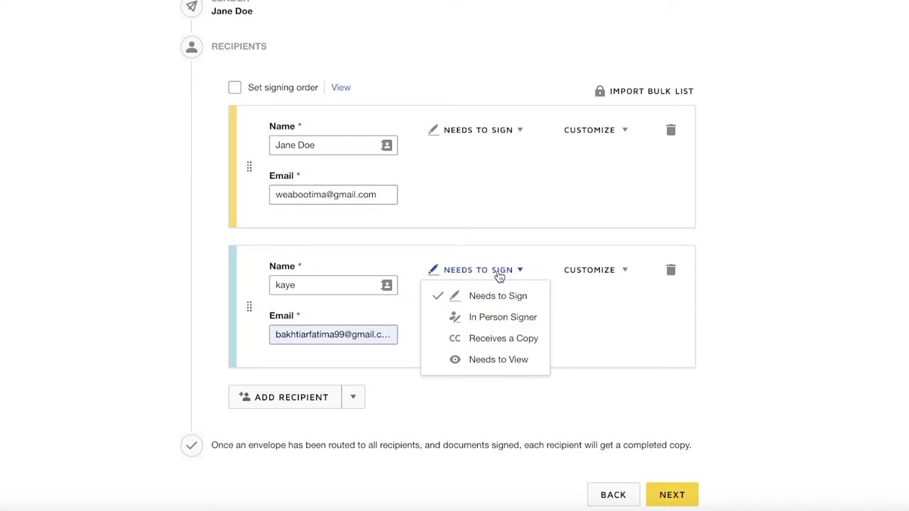
click(594, 274)
click(594, 275)
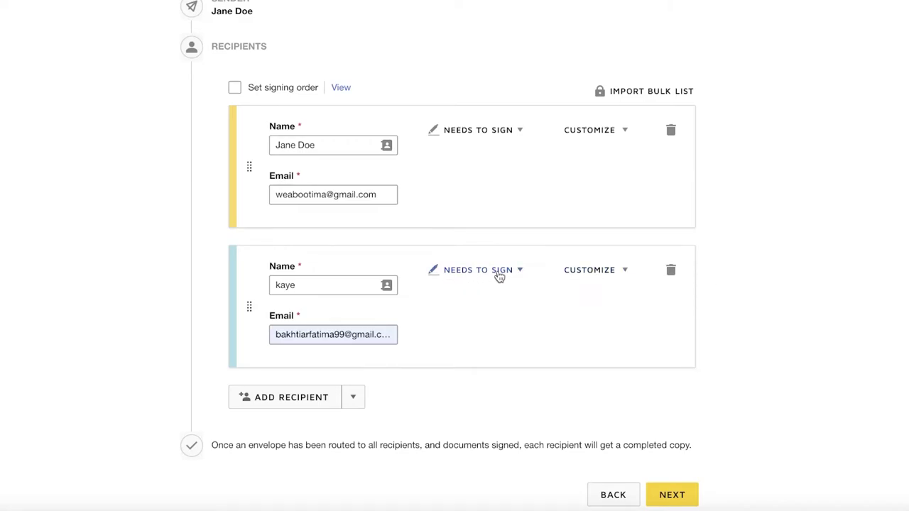
scroll(644, 462, down, 1)
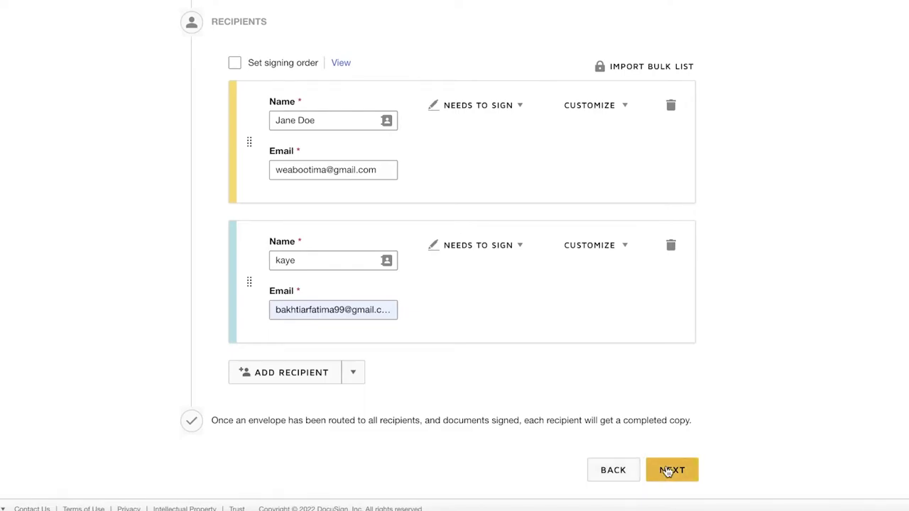
- Move to the Prepare step and place the first recipient's signature field on the W-9
click(667, 473)
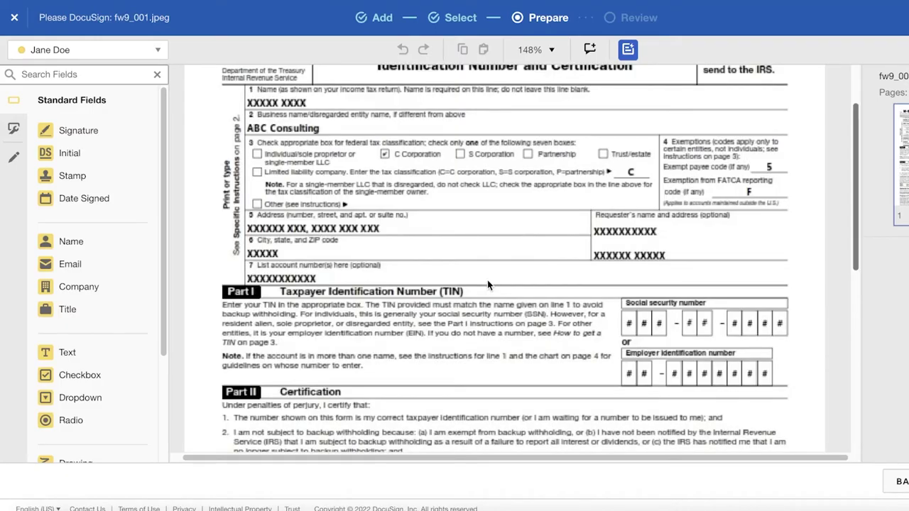
scroll(487, 280, up, 1)
mouse_move(78, 130)
mouse_down()
mouse_move(422, 308)
mouse_move(424, 288)
mouse_up()
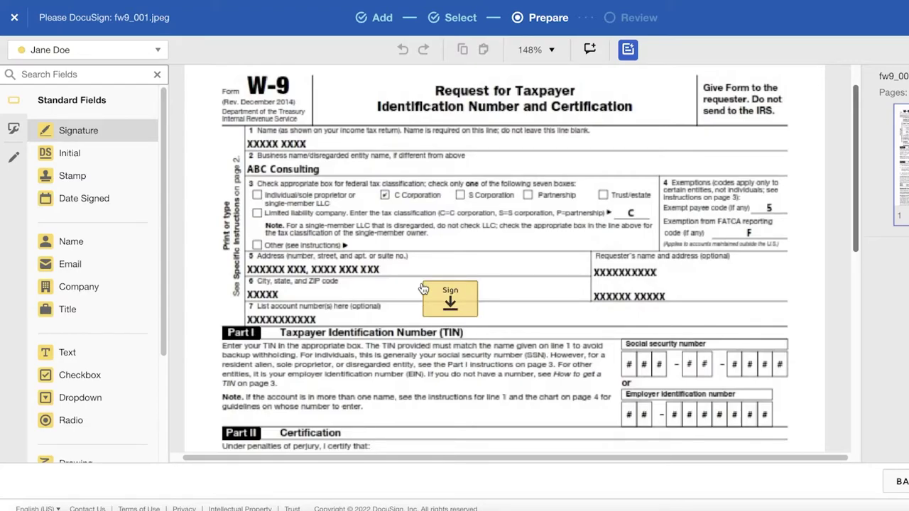
scroll(417, 357, down, 3)
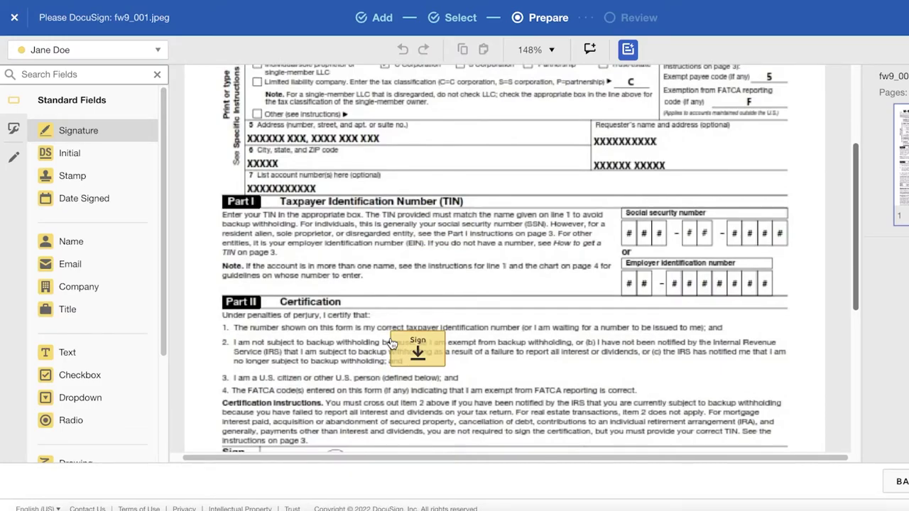
scroll(391, 344, down, 2)
drag(391, 344, 474, 368)
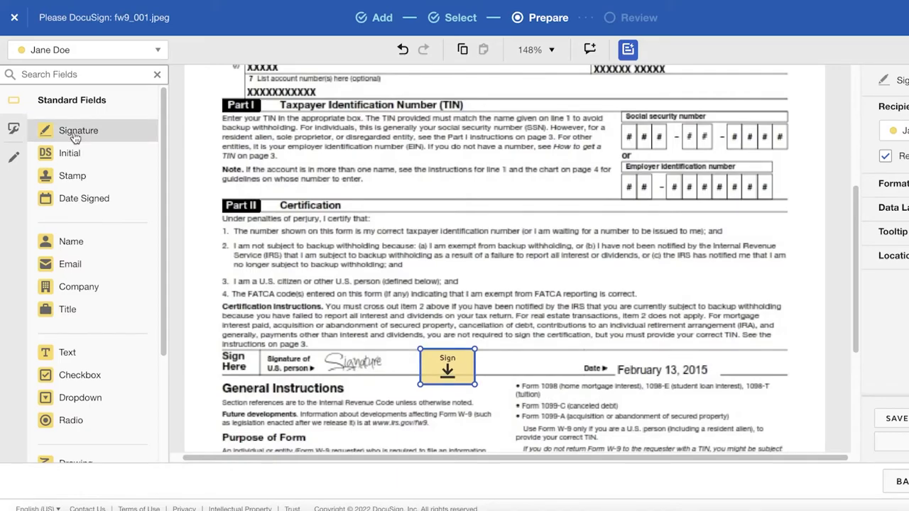
- Place and position a second signature field assigned to the second recipient
drag(74, 136, 531, 366)
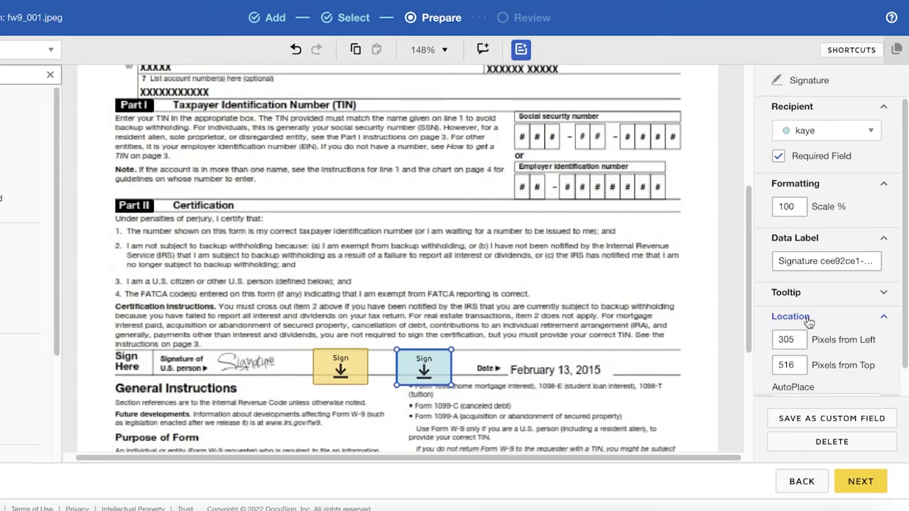
click(808, 320)
scroll(461, 284, down, 3)
drag(435, 181, 499, 297)
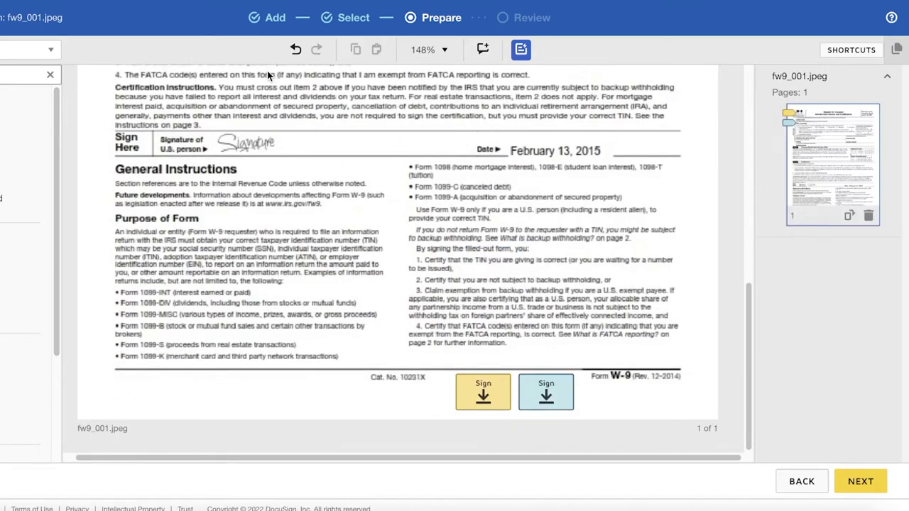
- Select the first recipient's signature field on the W-9, then return to the eSignature home page
click(483, 391)
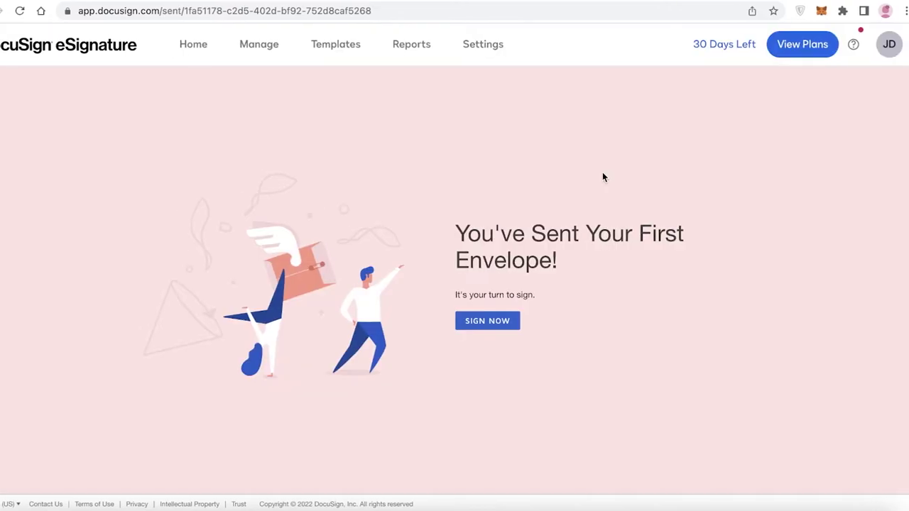
click(122, 47)
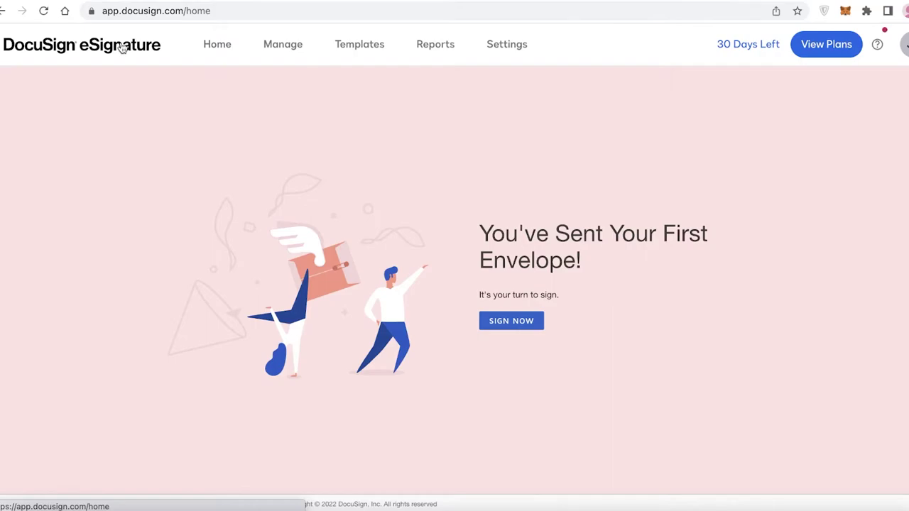